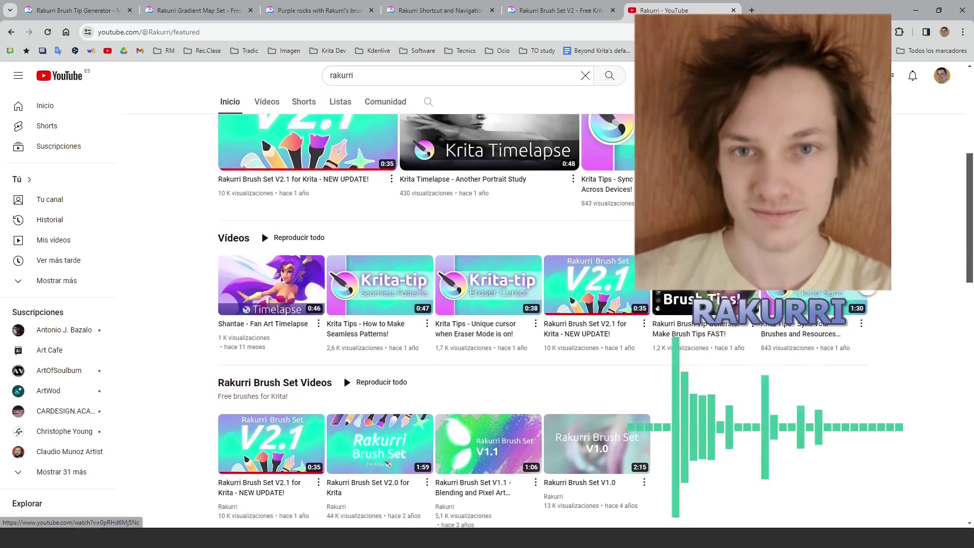
Browse the video listings on the Rakurri and Krita YouTube channels.
scroll(485, 355, "down", 1)
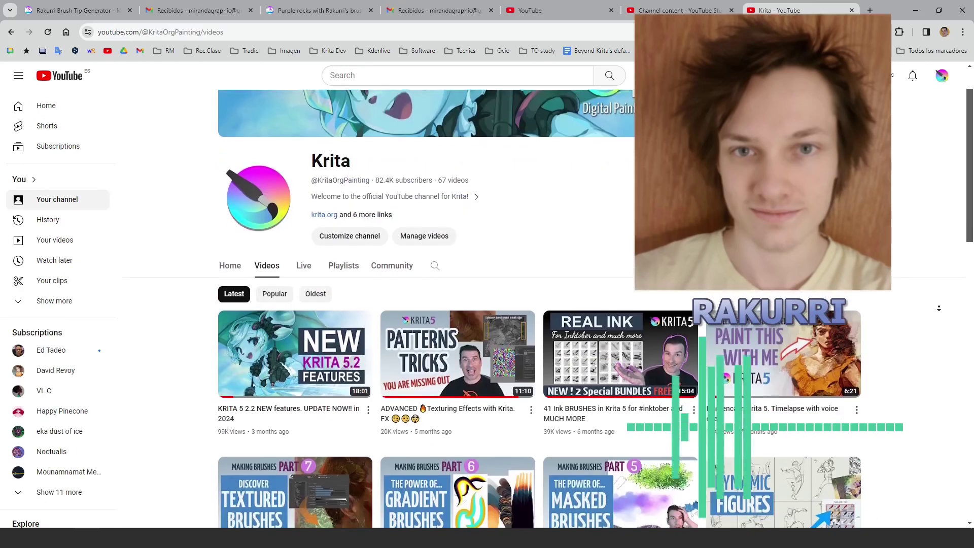
scroll(939, 308, "down", 2)
scroll(939, 308, "down", 3)
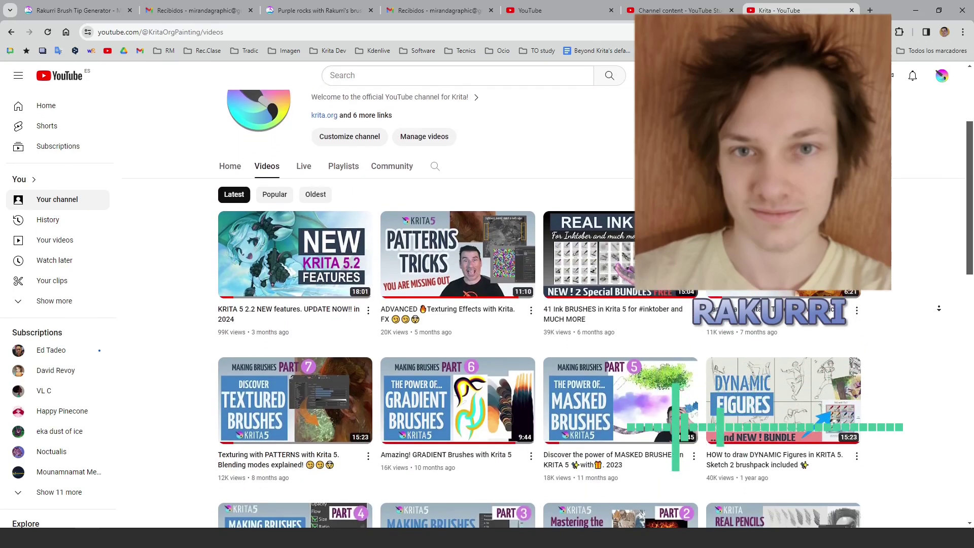
scroll(939, 308, "down", 2)
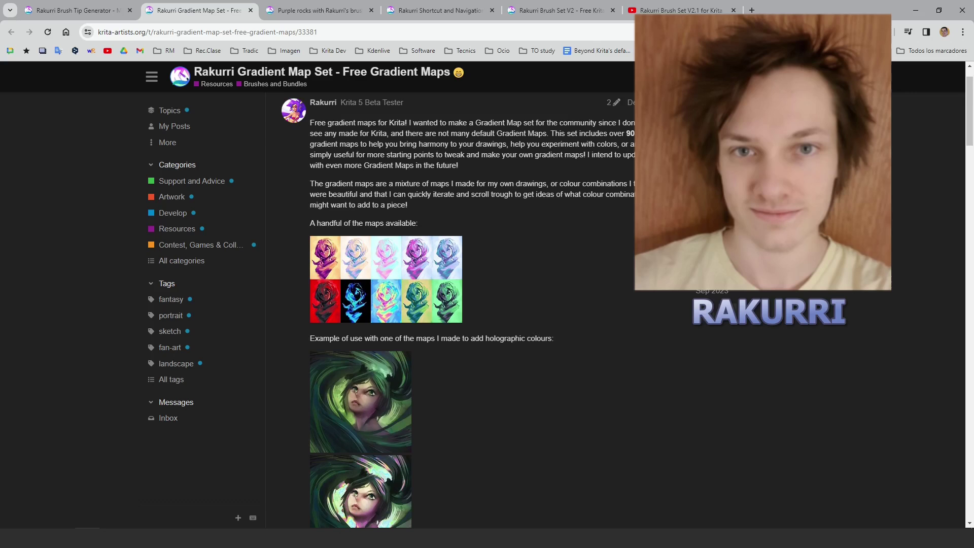
Read through the Krita Artists post on the Rakurri Gradient Map Set down to its download links.
scroll(487, 305, "down", 2)
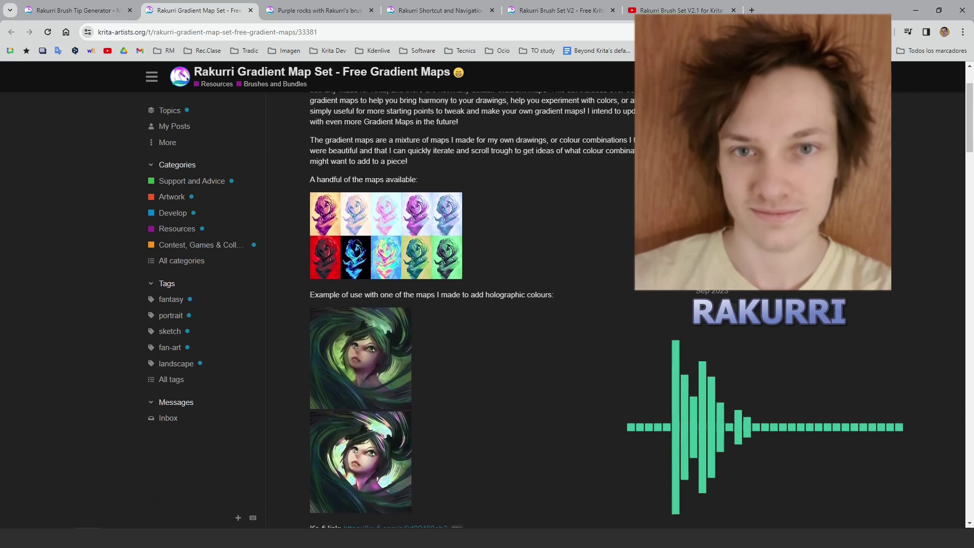
scroll(487, 304, "down", 2)
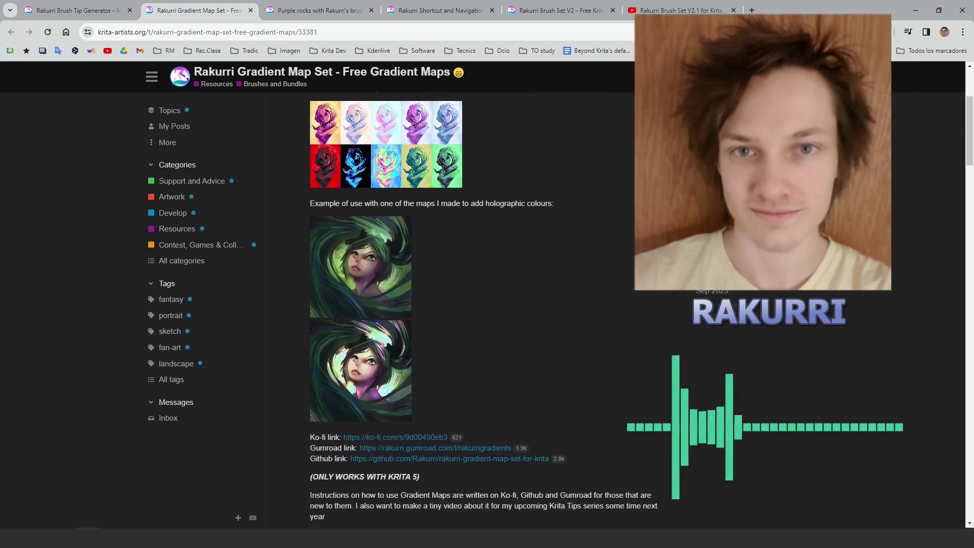
scroll(487, 305, "down", 2)
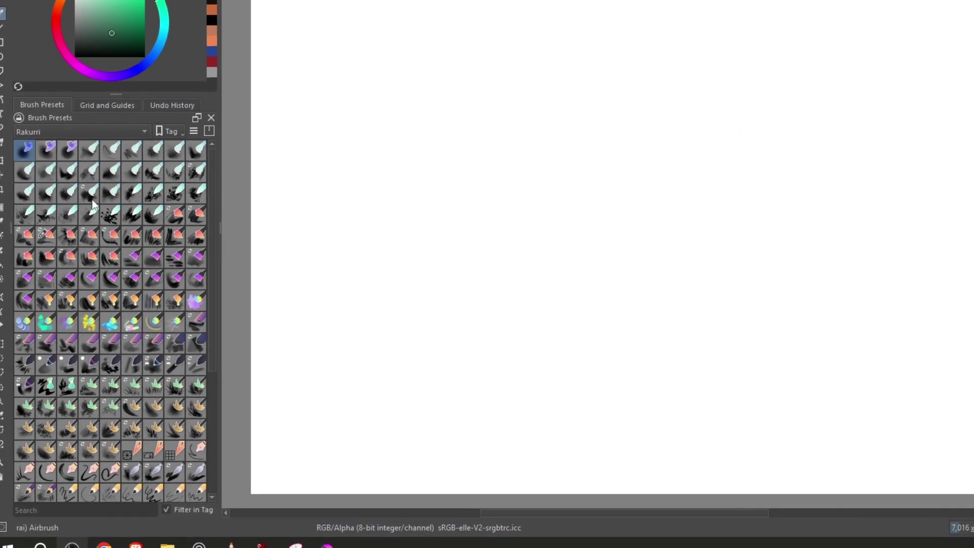
Switch to Krita and filter the brush presets by the Rakurri favs tag.
left_click_drag(217, 202, 226, 303)
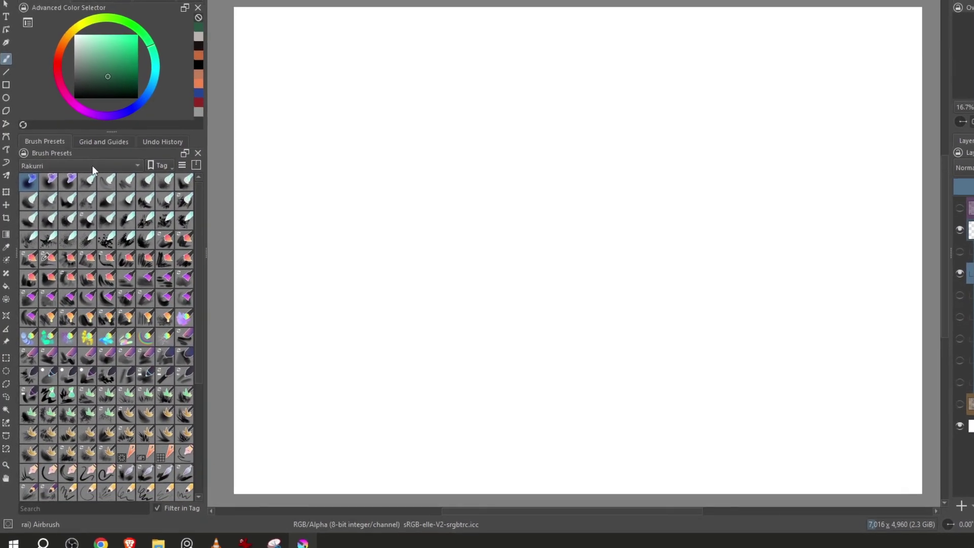
left_click(102, 140)
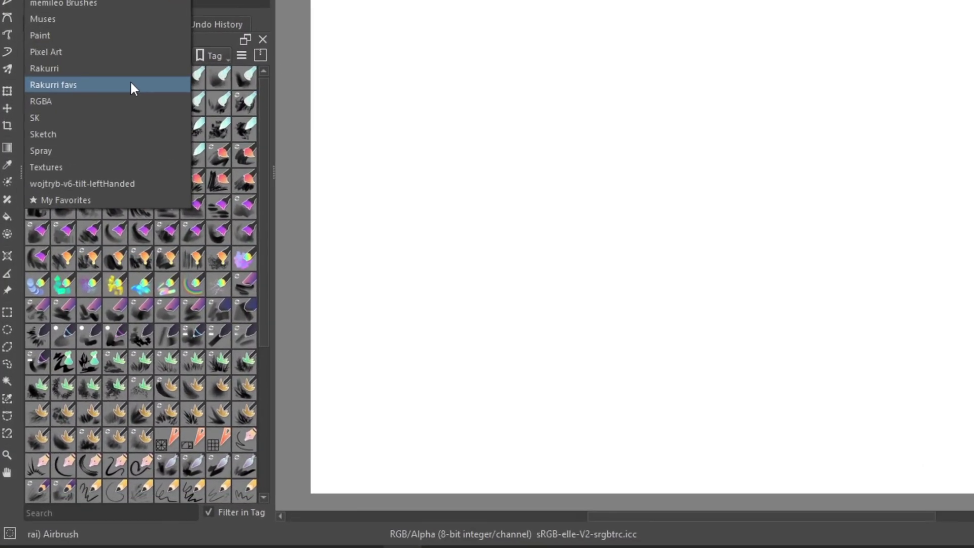
left_click(131, 80)
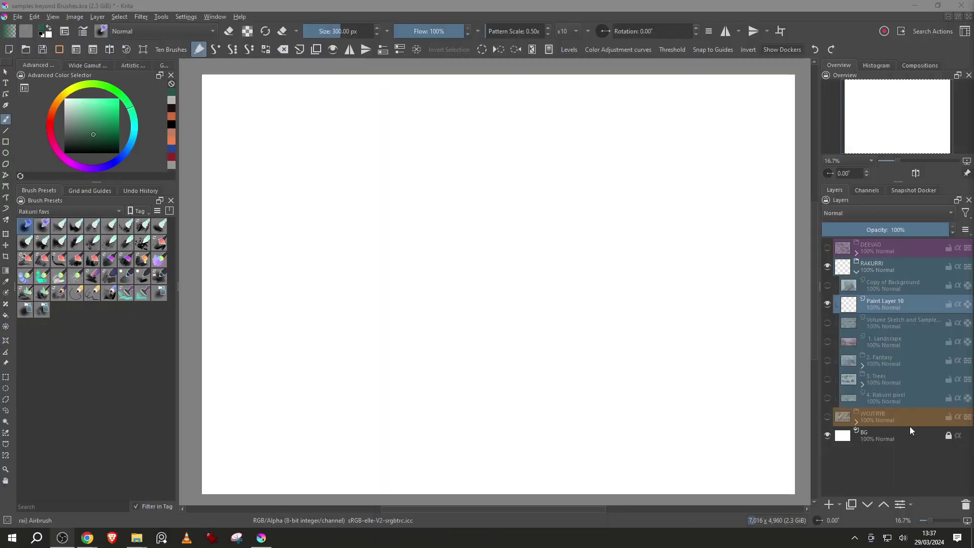
Show the Trees, Fantasy, Landscape and Volume Sketch sample layers inside the RAKURRI group.
left_click(827, 378)
left_click(827, 360)
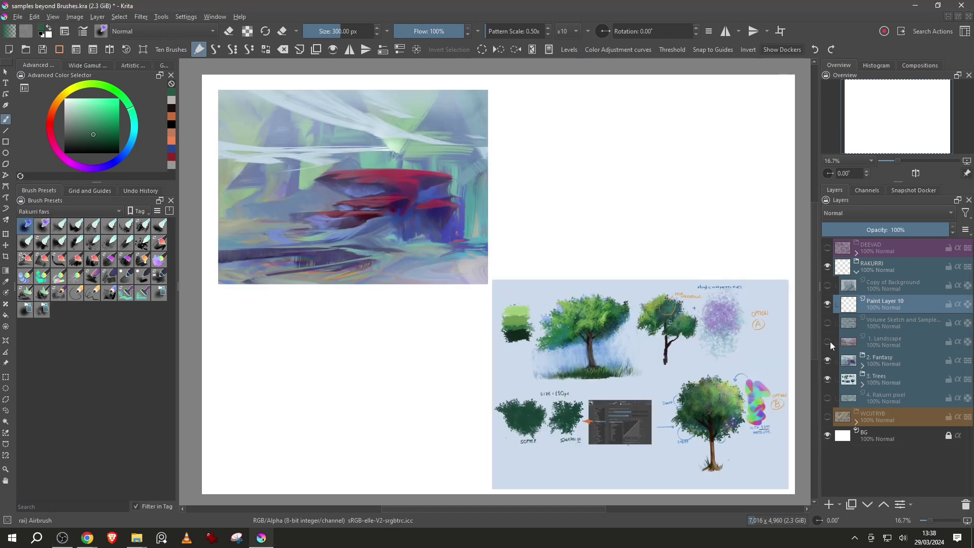
left_click(828, 342)
left_click(829, 324)
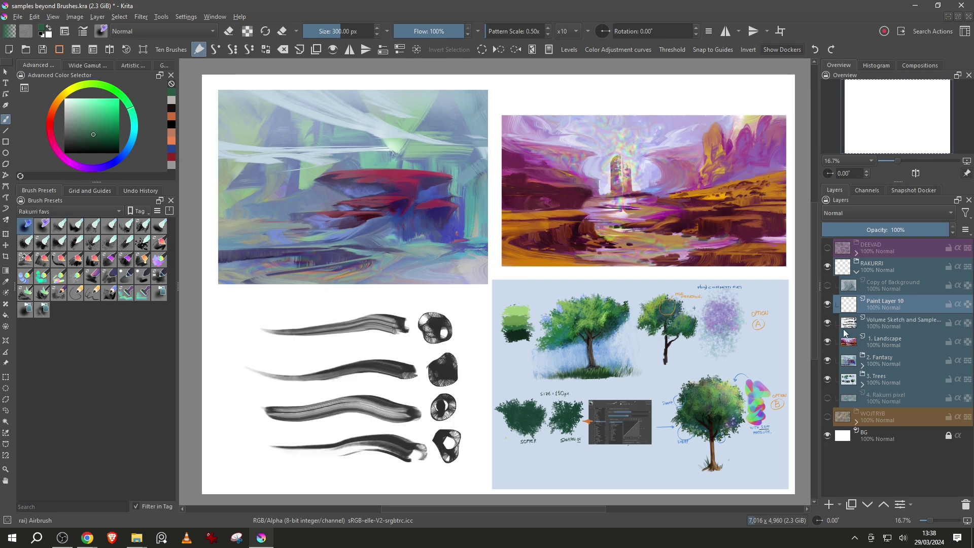
Select the rbs) Liquidbristle brush for the fantasy painting and enable Overlay Mode in its brush settings.
scroll(228, 110, "up", 2)
left_click(126, 259)
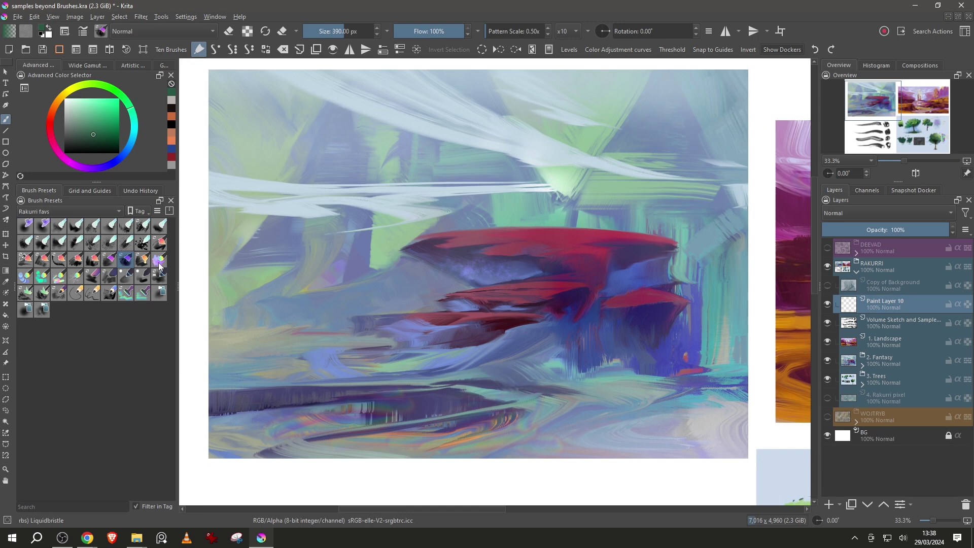
left_click_drag(306, 251, 299, 218)
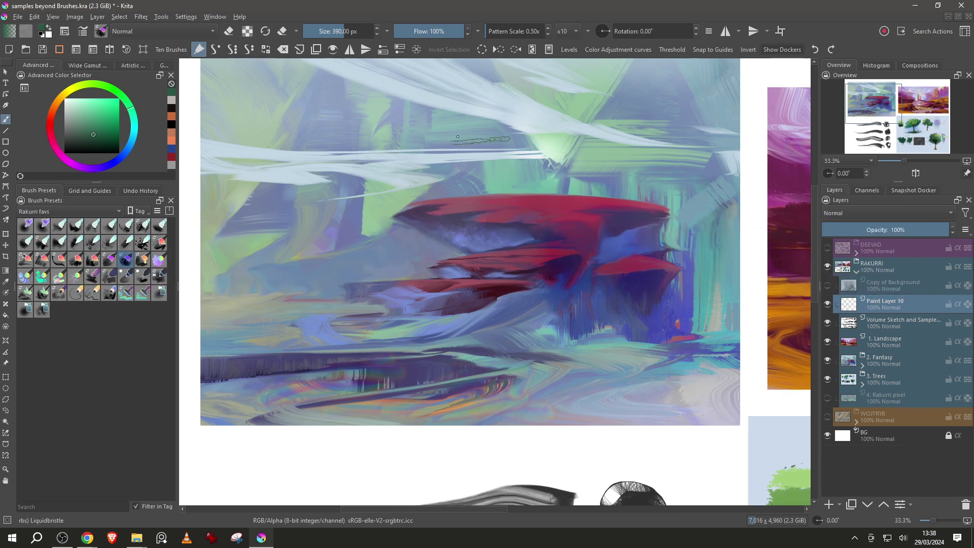
left_click(84, 31)
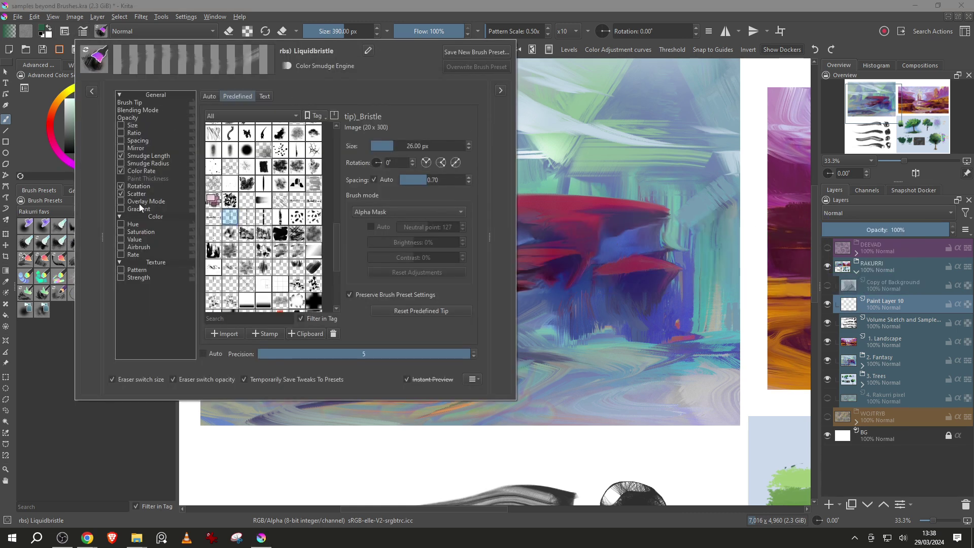
left_click(121, 202)
left_click(519, 140)
Try a broad bristle smear across the red rock and the sky to its left.
mouse_move(465, 230)
left_mouse_down()
mouse_move(410, 166)
mouse_move(317, 175)
mouse_move(299, 265)
mouse_move(233, 289)
left_mouse_up()
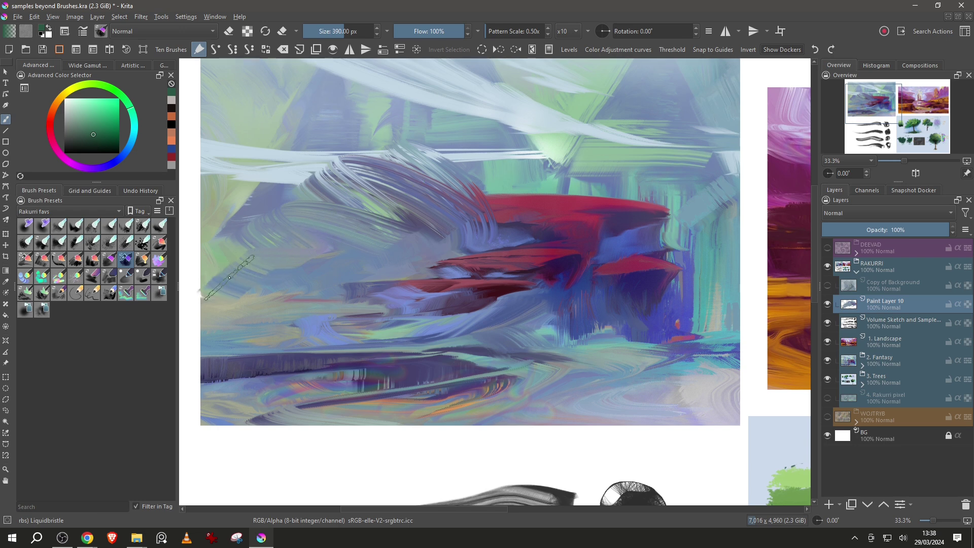
key("ctrl+z")
Paint a new rock left of the large one, using sampled red for its flat top and dark purple for its underside.
mouse_move(322, 287)
left_mouse_down()
mouse_move(330, 148)
mouse_move(352, 330)
left_mouse_up()
left_click(571, 170, "ctrl")
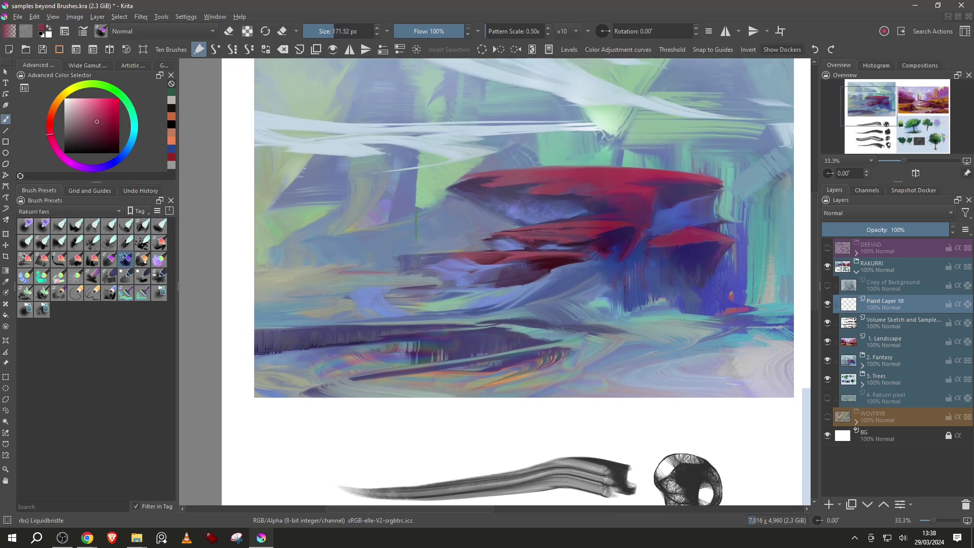
left_click(587, 174, "ctrl")
mouse_move(329, 235)
left_mouse_down()
mouse_move(282, 232)
mouse_move(333, 235)
mouse_move(241, 248)
mouse_move(324, 252)
left_mouse_up()
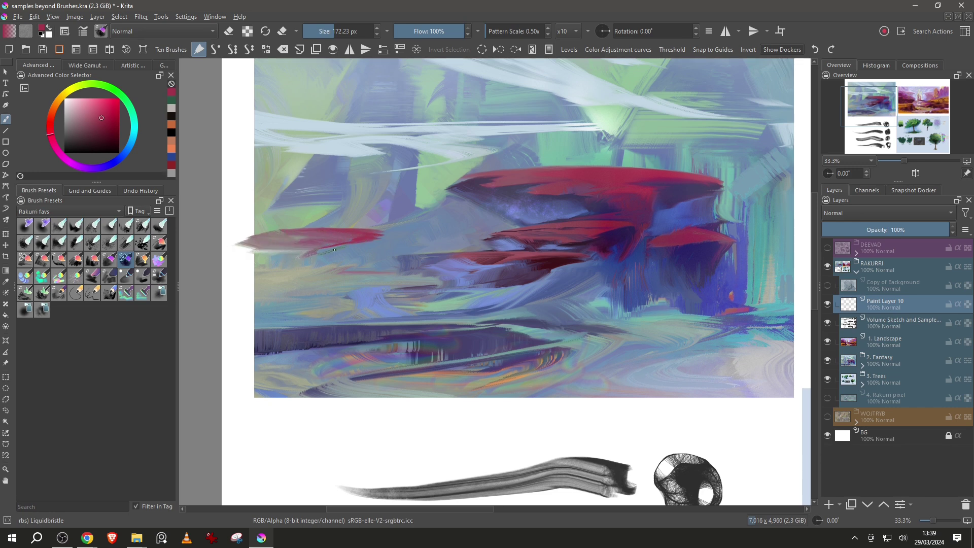
left_click(473, 190, "ctrl")
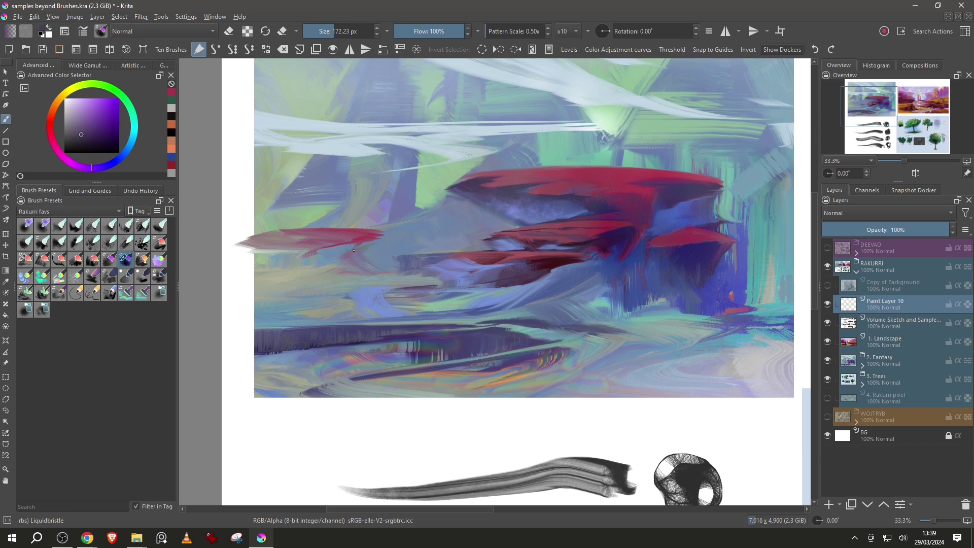
mouse_move(341, 244)
left_mouse_down()
mouse_move(303, 254)
mouse_move(365, 246)
mouse_move(360, 257)
mouse_move(313, 259)
mouse_move(386, 275)
mouse_move(342, 273)
mouse_move(312, 259)
mouse_move(329, 253)
mouse_move(316, 250)
mouse_move(270, 249)
mouse_move(332, 274)
mouse_move(265, 267)
mouse_move(350, 280)
mouse_move(280, 276)
mouse_move(250, 251)
mouse_move(279, 258)
mouse_move(302, 263)
left_mouse_up()
Enlarge the brush to about 319 px and brush light strokes across the sky of the fantasy painting.
left_click_drag(383, 282, 404, 282, "shift")
mouse_move(375, 137)
left_mouse_down()
mouse_move(420, 234)
mouse_move(355, 122)
mouse_move(435, 104)
mouse_move(664, 194)
mouse_move(629, 147)
mouse_move(751, 152)
mouse_move(770, 110)
left_mouse_up()
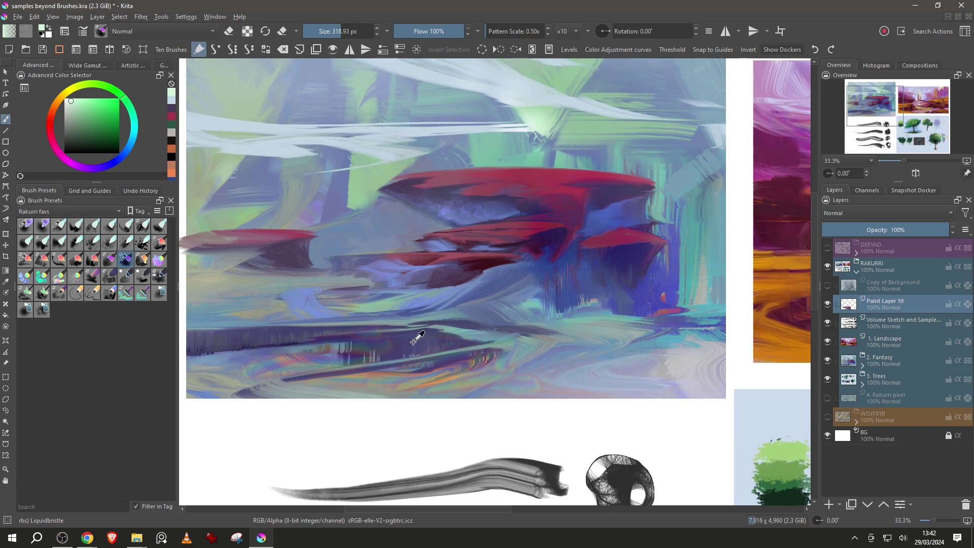
Sample orange from the foreground and paint a winding band of orange strokes across the lower-right ground.
left_click_drag(415, 341, 436, 373)
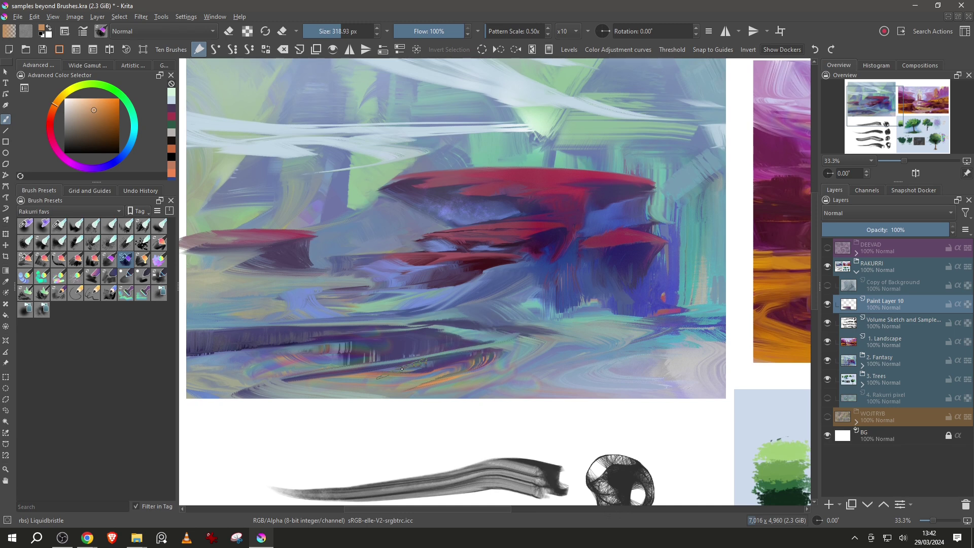
key("ctrl+z")
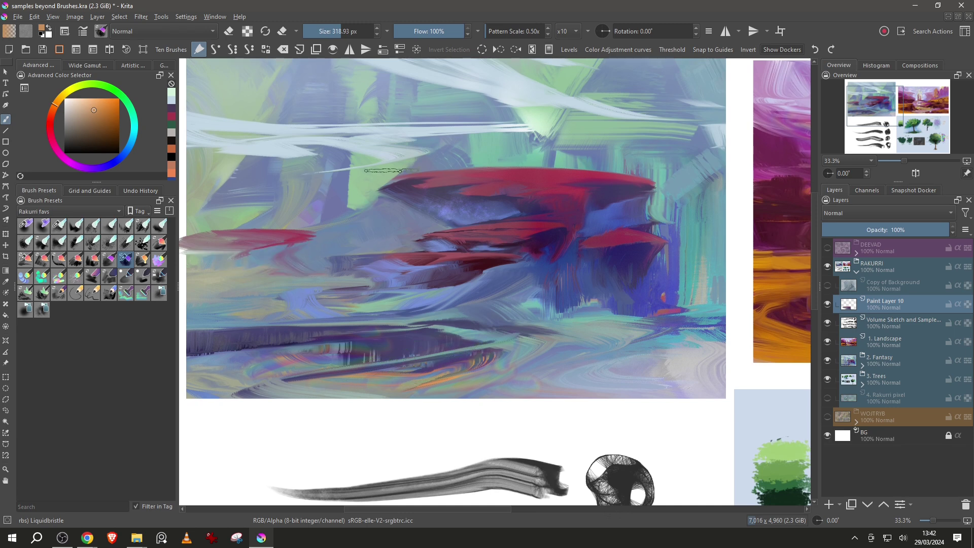
key("ctrl+shift+z")
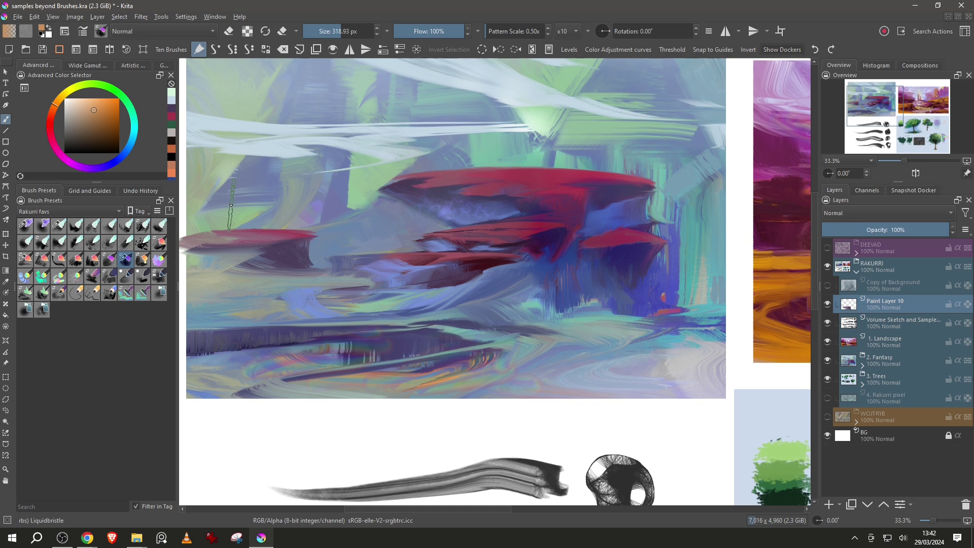
left_click_drag(223, 205, 266, 211)
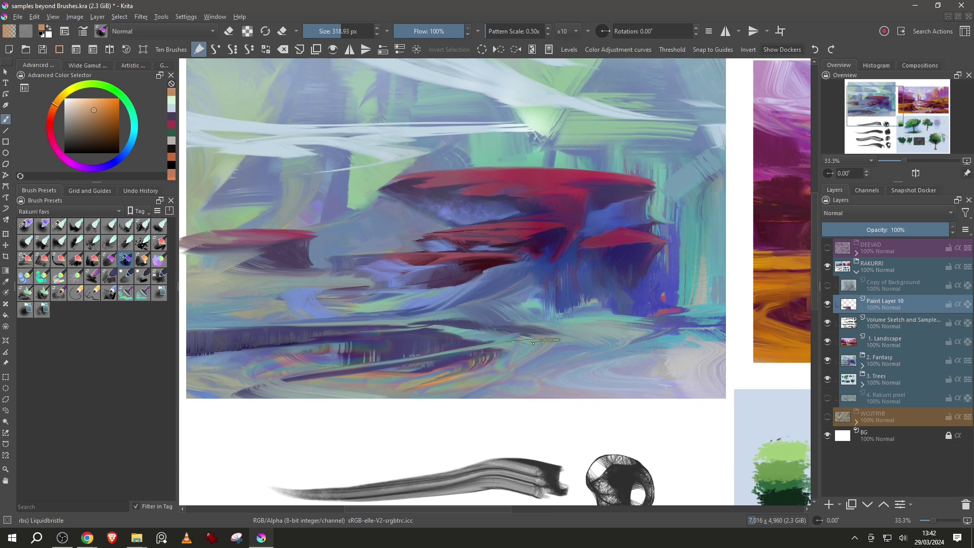
mouse_move(559, 353)
left_mouse_down()
mouse_move(570, 375)
mouse_move(494, 399)
mouse_move(608, 361)
mouse_move(572, 332)
mouse_move(471, 315)
mouse_move(553, 323)
mouse_move(459, 317)
left_mouse_up()
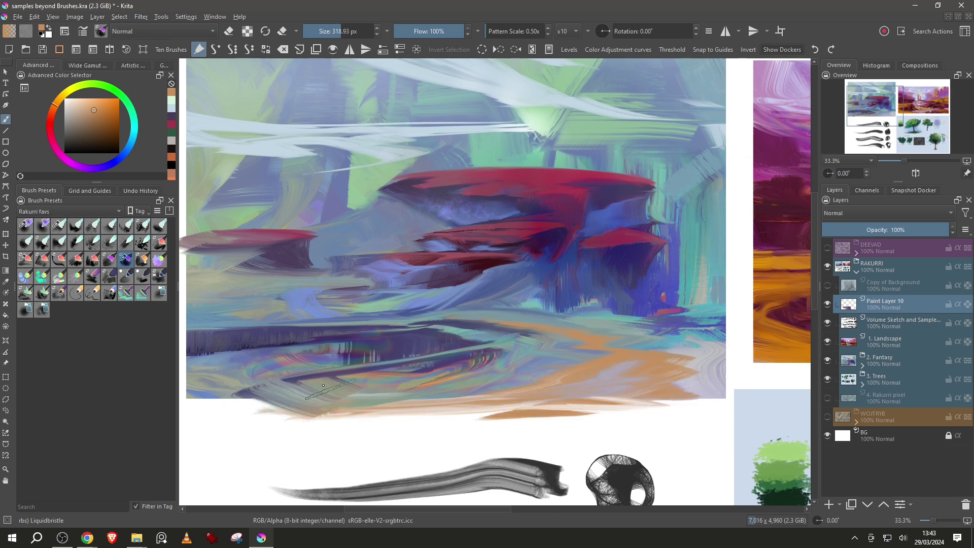
Smear bristle texture over the lower-left ridge and add a short orange stroke in the white area below the painting.
mouse_move(323, 386)
left_mouse_down()
mouse_move(339, 401)
mouse_move(352, 366)
left_mouse_up()
left_click_drag(362, 370, 437, 362)
mouse_move(314, 386)
left_mouse_down()
mouse_move(305, 390)
mouse_move(329, 388)
mouse_move(289, 393)
mouse_move(350, 404)
left_mouse_up()
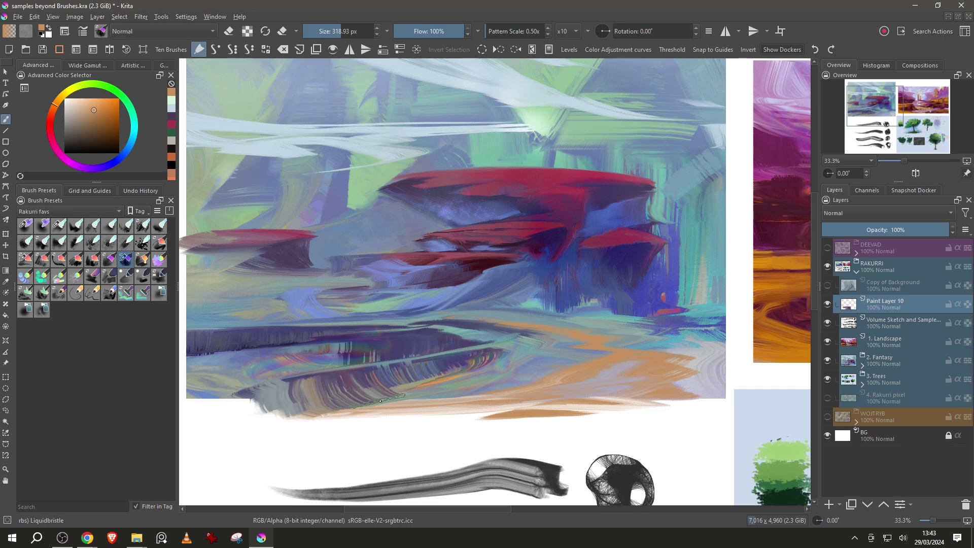
left_click_drag(339, 437, 388, 427)
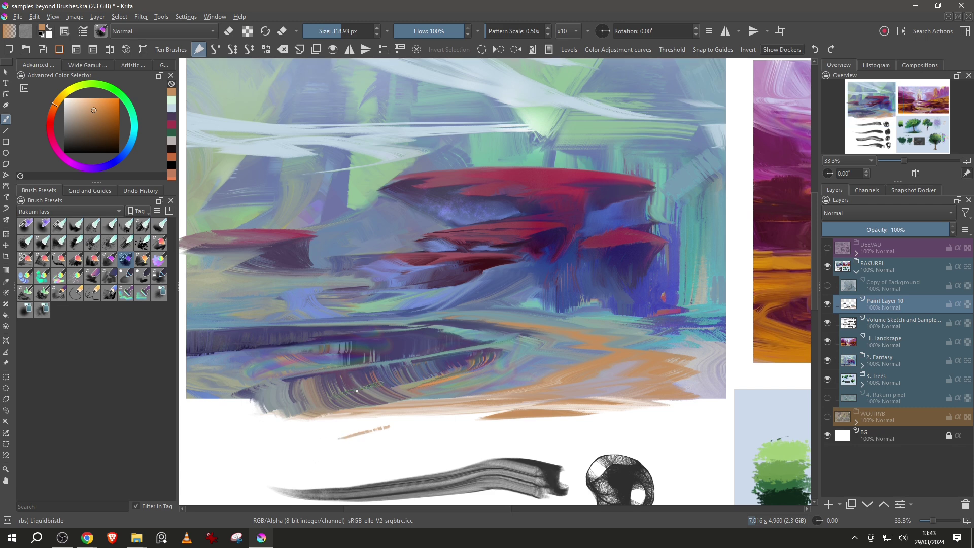
left_click_drag(377, 375, 413, 381)
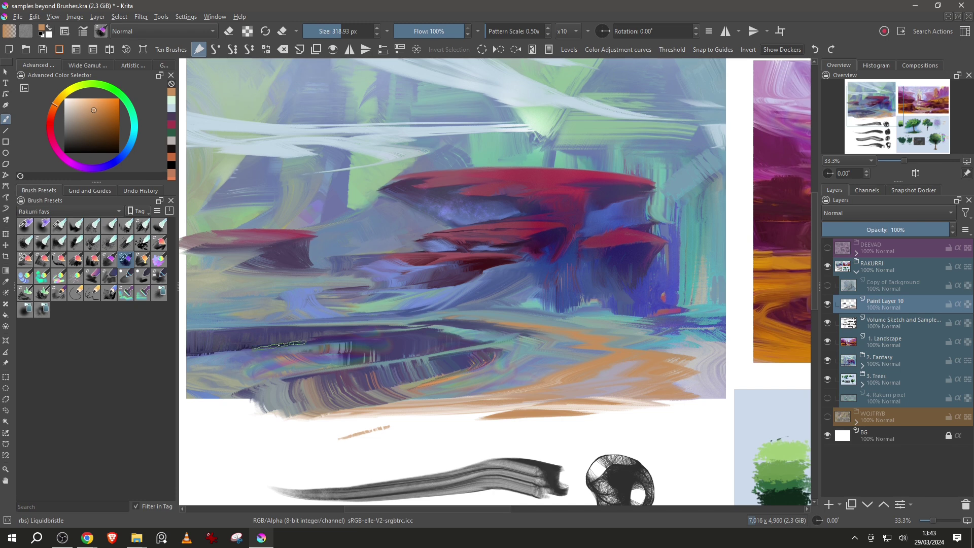
Pull bristle strokes down the left red rock's side and add orange strokes beneath the large red rock.
mouse_move(230, 248)
left_mouse_down()
mouse_move(250, 248)
mouse_move(223, 265)
mouse_move(197, 258)
left_mouse_up()
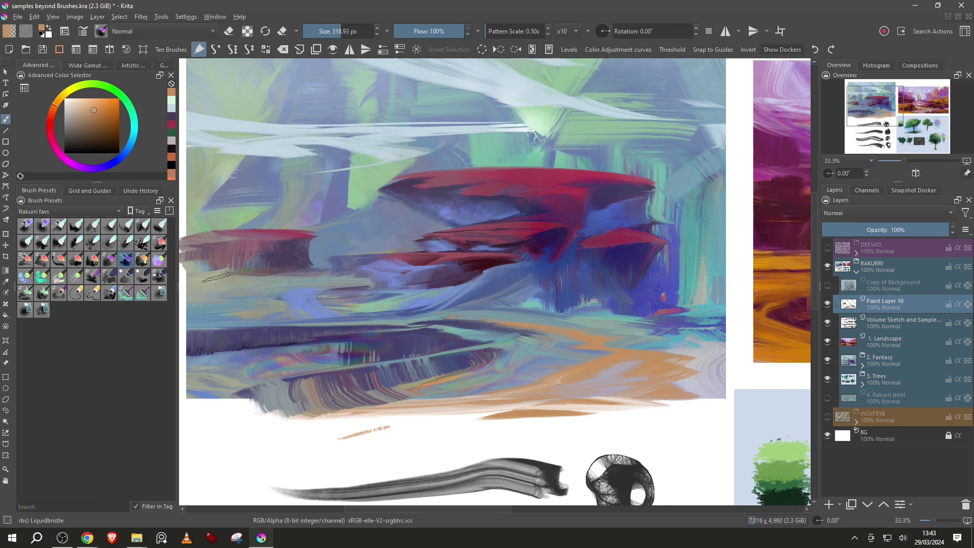
left_click_drag(501, 295, 585, 356)
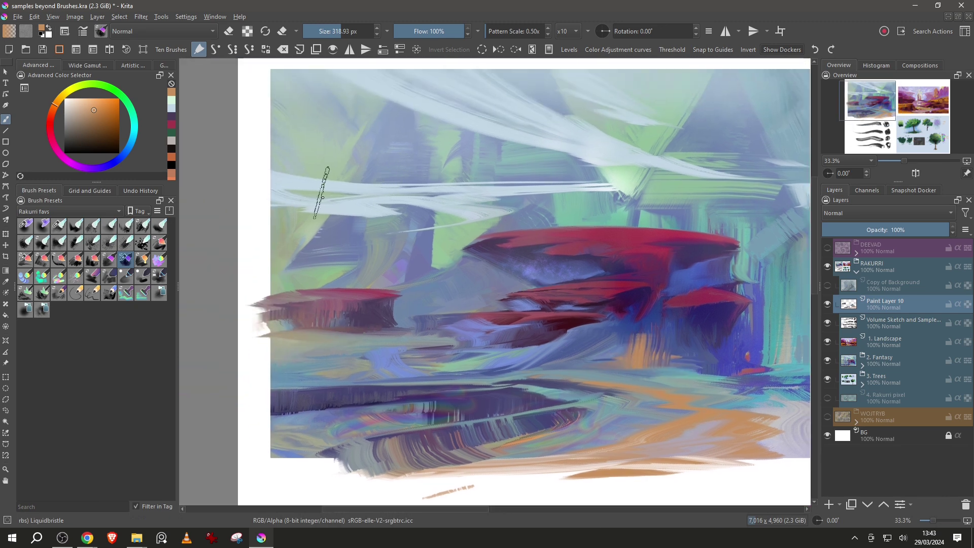
Blend the sky and background shapes around the left red rock with bristle smears, undoing the first stroke.
mouse_move(300, 238)
left_mouse_down()
mouse_move(265, 245)
mouse_move(257, 264)
left_mouse_up()
key("ctrl+z")
left_click_drag(351, 248, 314, 260)
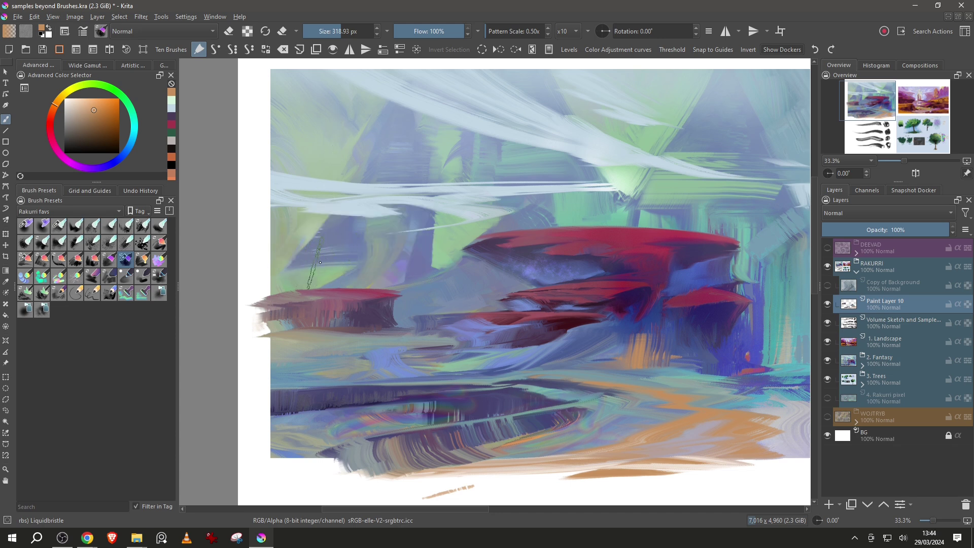
left_click_drag(389, 274, 380, 224)
mouse_move(359, 257)
left_mouse_down()
mouse_move(308, 273)
mouse_move(356, 277)
mouse_move(256, 289)
left_mouse_up()
left_click_drag(331, 301, 269, 308)
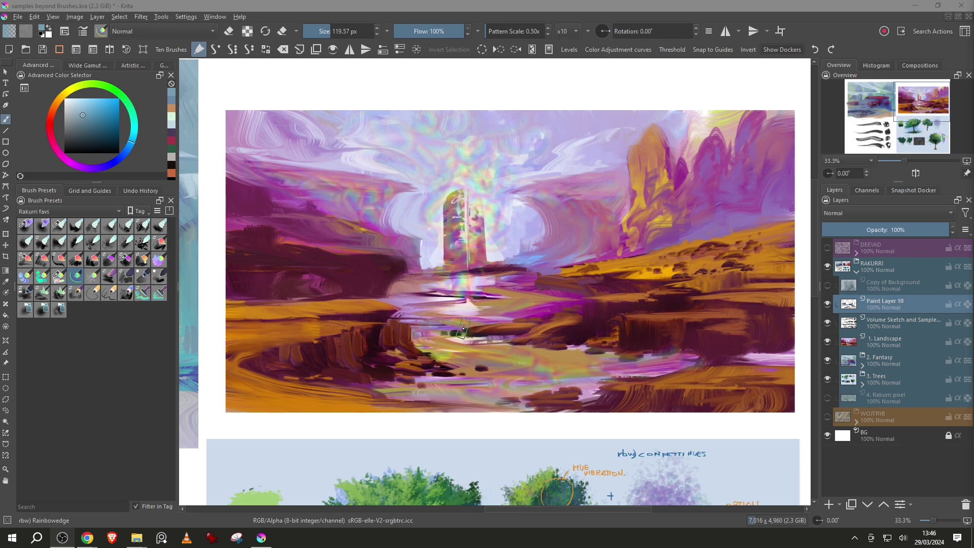
Paint an iridescent rbw) Rainbowedge stroke on the landscape's dark left cliff and try a rainbow arc over the stone doorway.
mouse_move(326, 290)
left_mouse_down()
mouse_move(288, 281)
mouse_move(334, 286)
mouse_move(274, 292)
mouse_move(348, 278)
mouse_move(341, 263)
mouse_move(253, 253)
mouse_move(291, 258)
mouse_move(271, 252)
mouse_move(259, 276)
left_mouse_up()
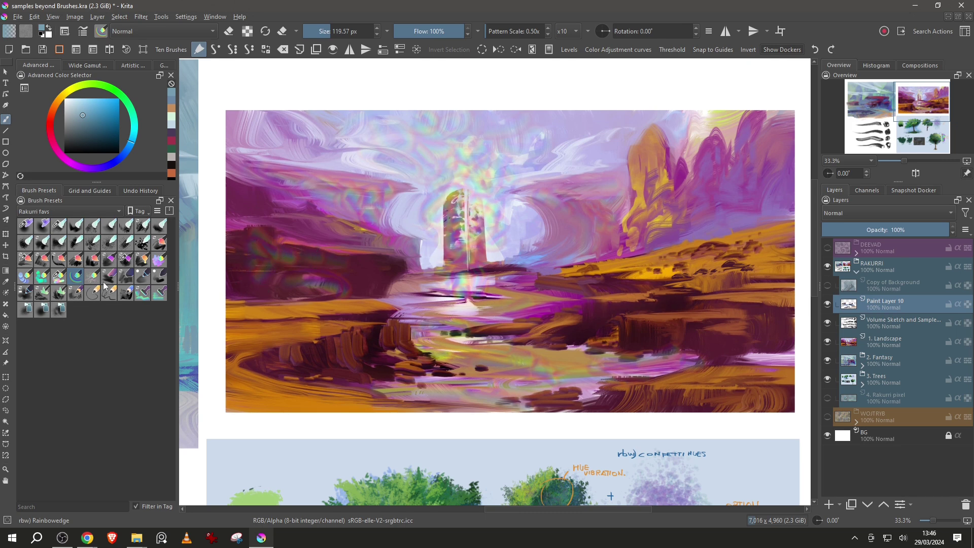
mouse_move(356, 217)
left_mouse_down()
mouse_move(390, 164)
mouse_move(485, 140)
mouse_move(544, 180)
mouse_move(574, 256)
left_mouse_up()
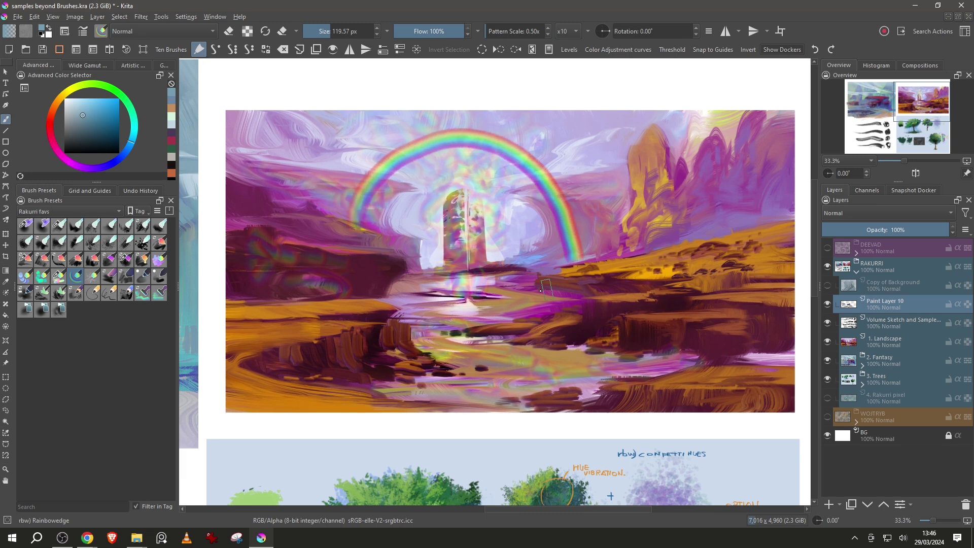
key("ctrl+z")
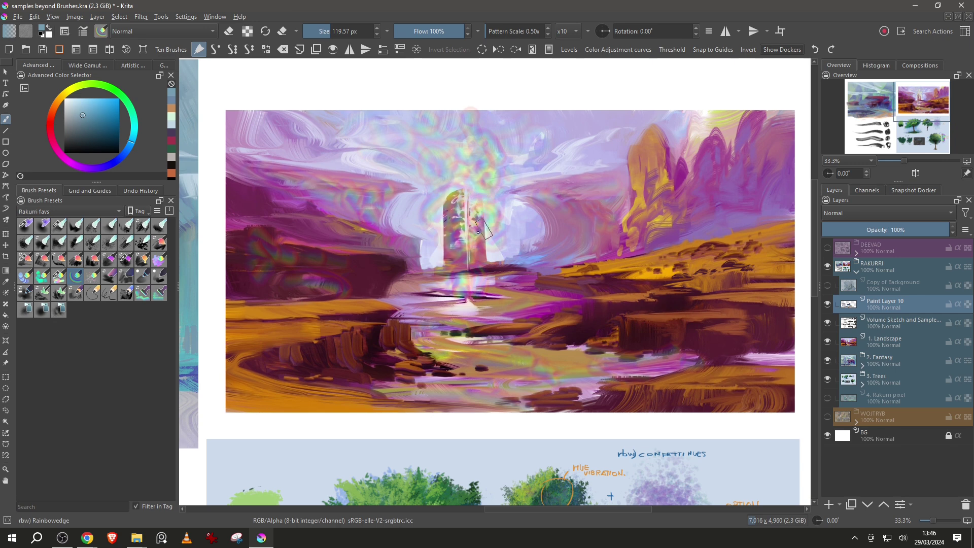
Sample the pale lavender beside the stone doorway and undo the last Rainbowedge stroke.
left_click(504, 225, "ctrl")
key("ctrl+z")
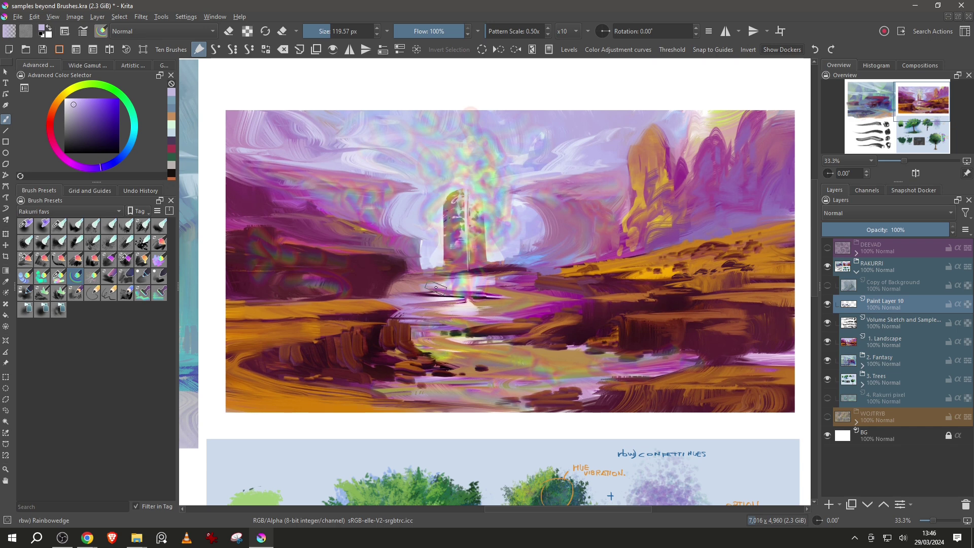
Set a clone source on the left rock ledge and clone small rocks along the riverbank with the rsa) Samplebrush.
left_click_drag(425, 287, 438, 280)
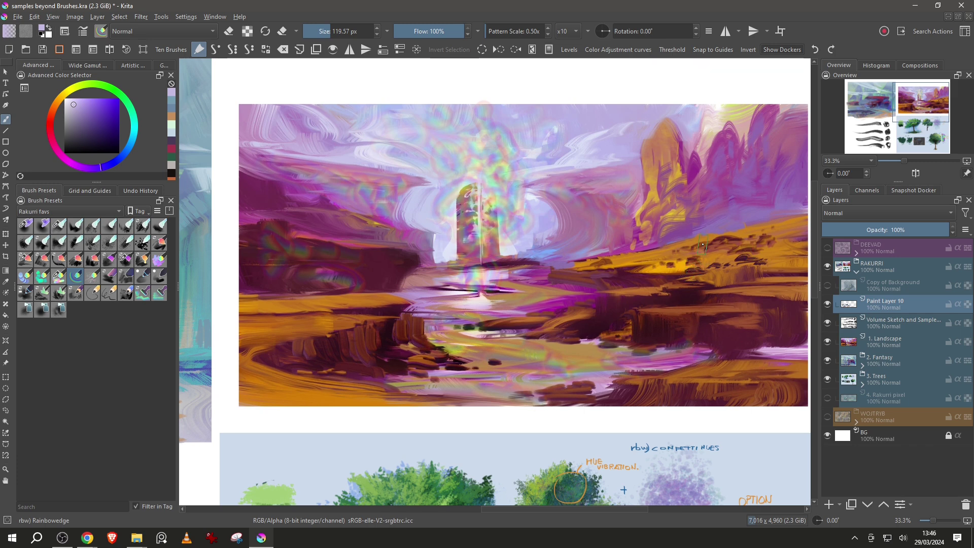
left_click(142, 292)
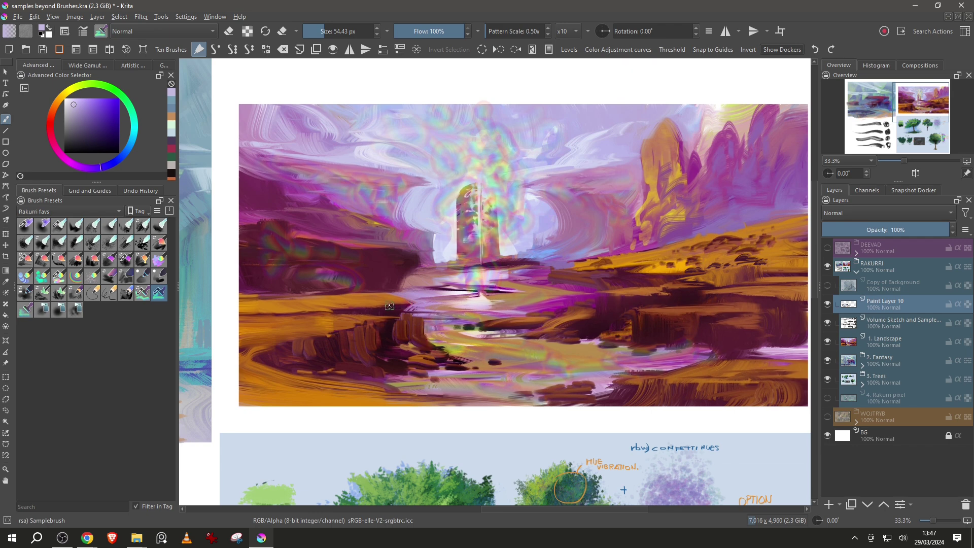
left_click(387, 306, "ctrl")
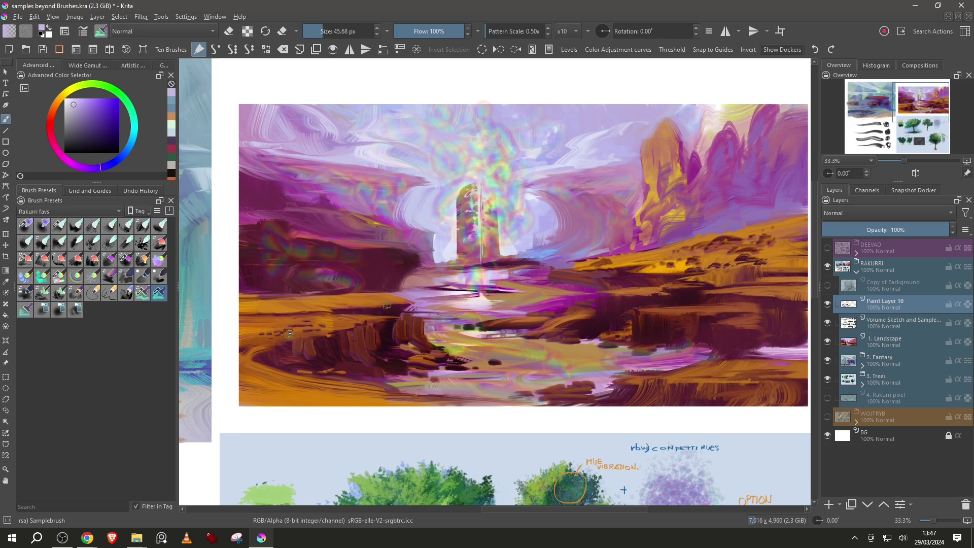
left_click_drag(475, 371, 408, 381)
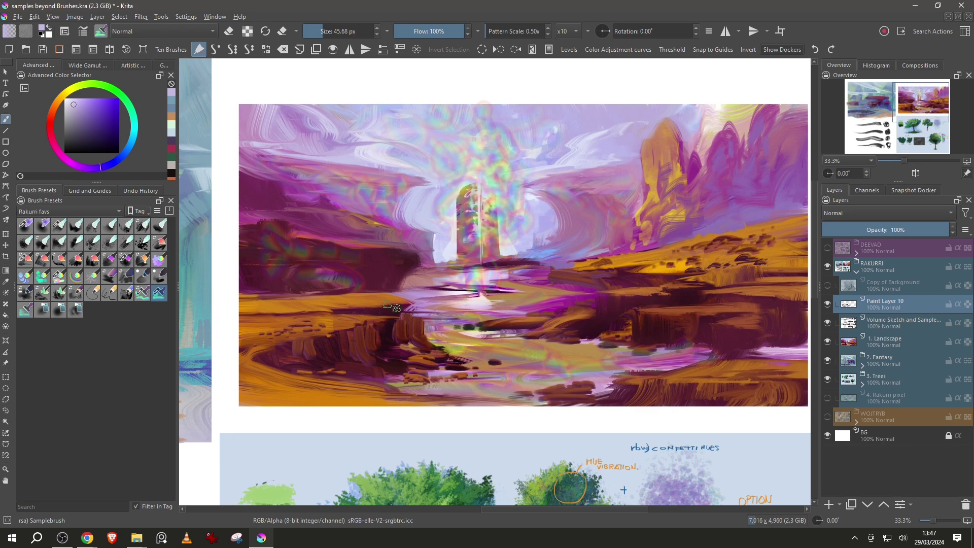
mouse_move(374, 365)
left_mouse_down()
mouse_move(393, 373)
mouse_move(348, 367)
mouse_move(378, 377)
mouse_move(354, 378)
left_mouse_up()
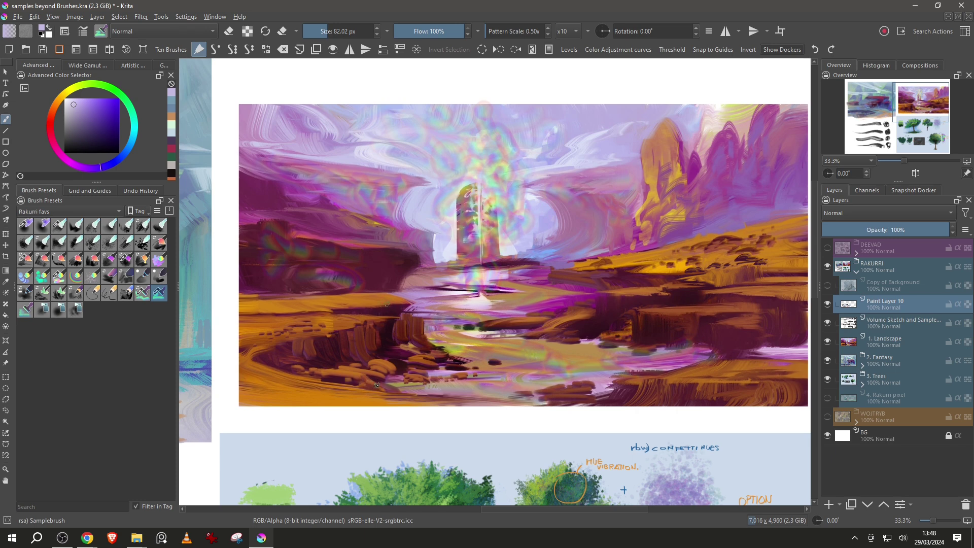
left_click_drag(383, 381, 397, 380)
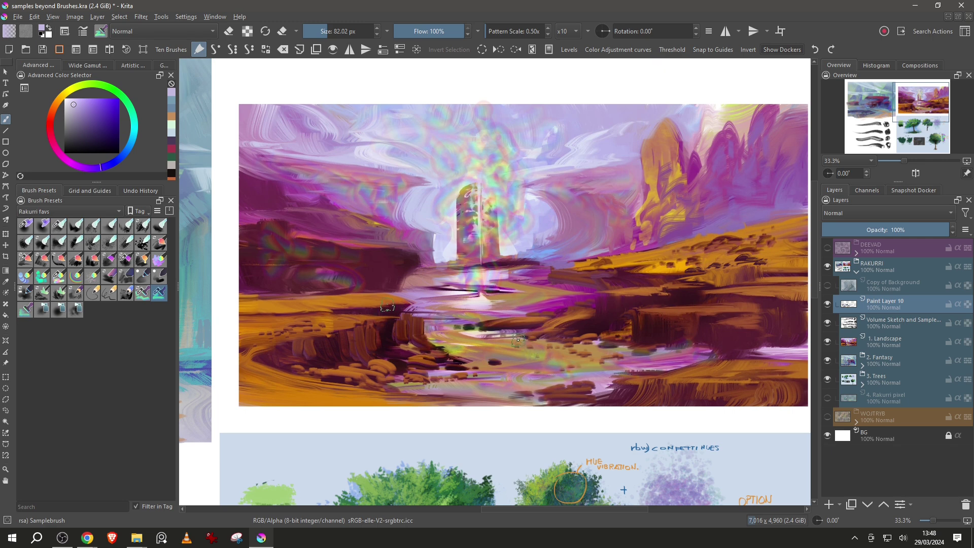
left_click_drag(506, 330, 496, 329)
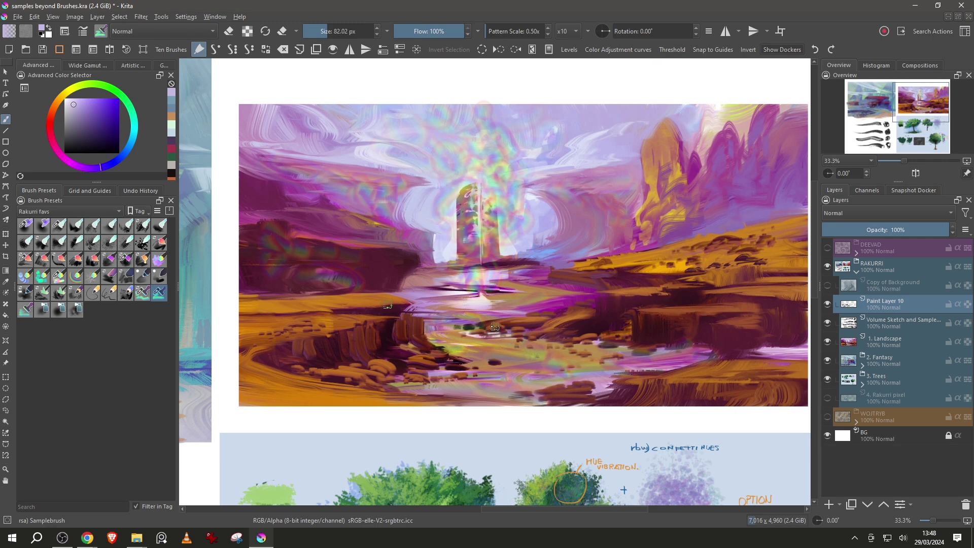
left_click_drag(331, 230, 325, 236)
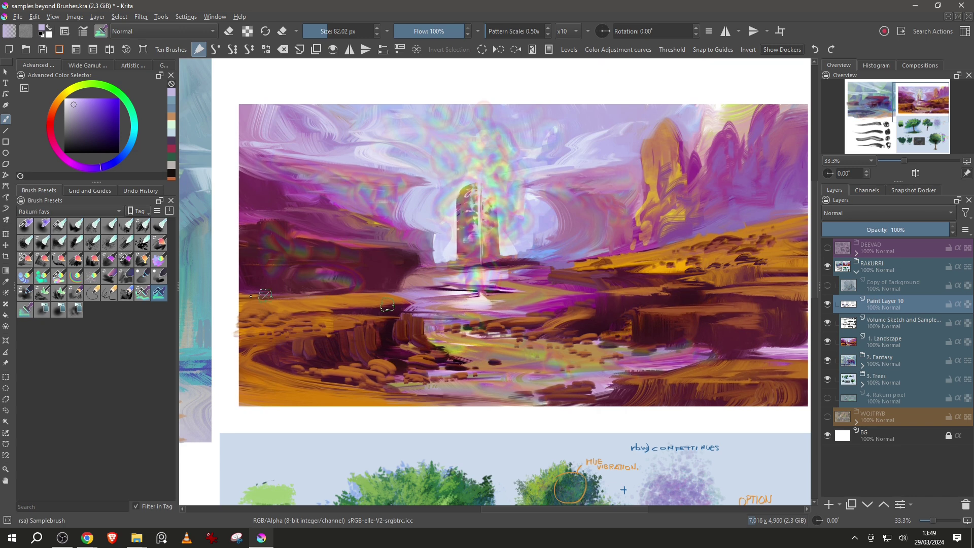
Check the Painting Mode settings of rsa) Samplebristle and clone dark bristle strokes over the edge of the left rock ledge.
key("/")
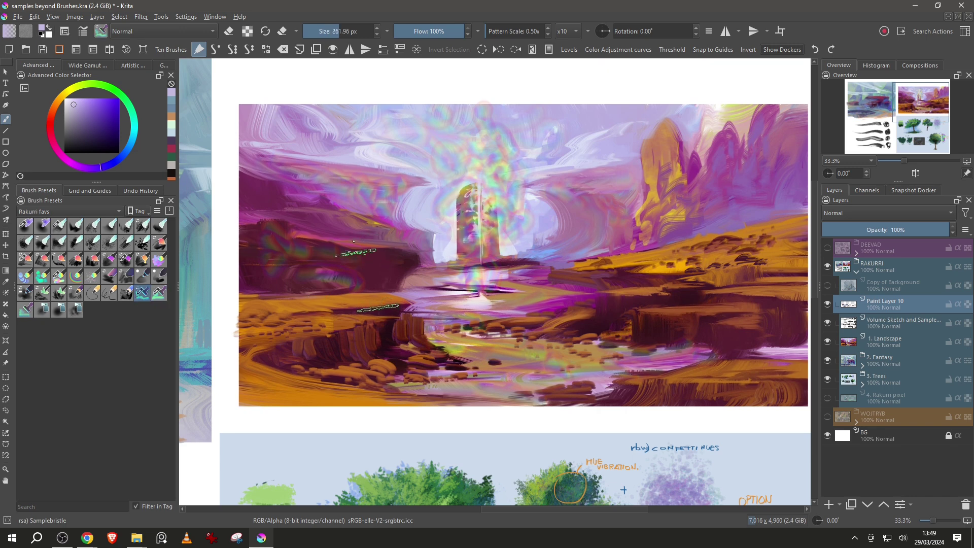
key("F5")
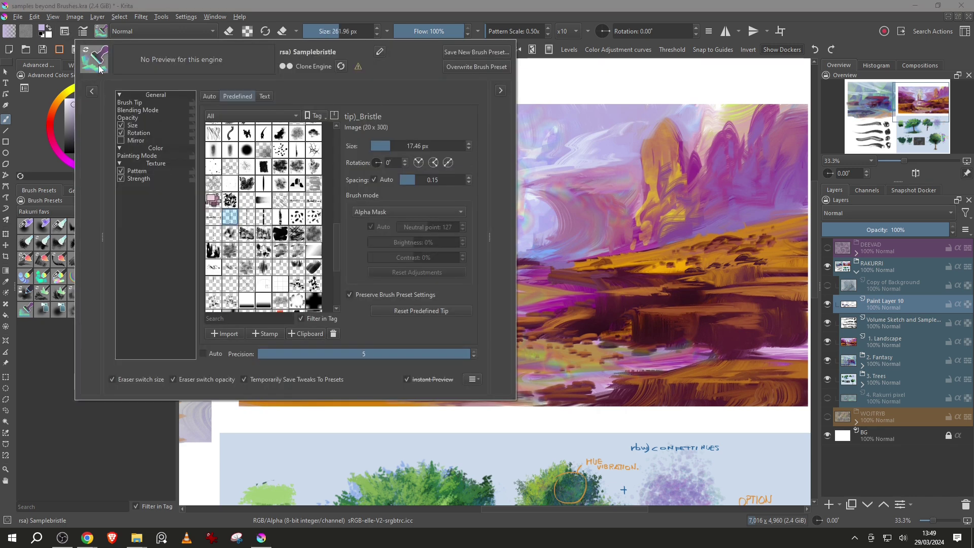
left_click(147, 156)
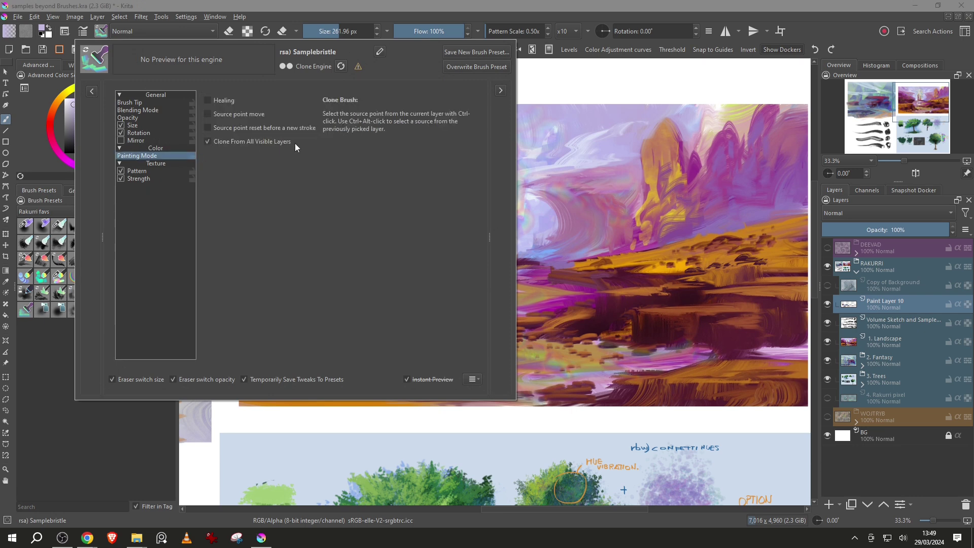
key("F5")
mouse_move(309, 290)
left_mouse_down()
mouse_move(279, 294)
mouse_move(317, 293)
mouse_move(246, 303)
left_mouse_up()
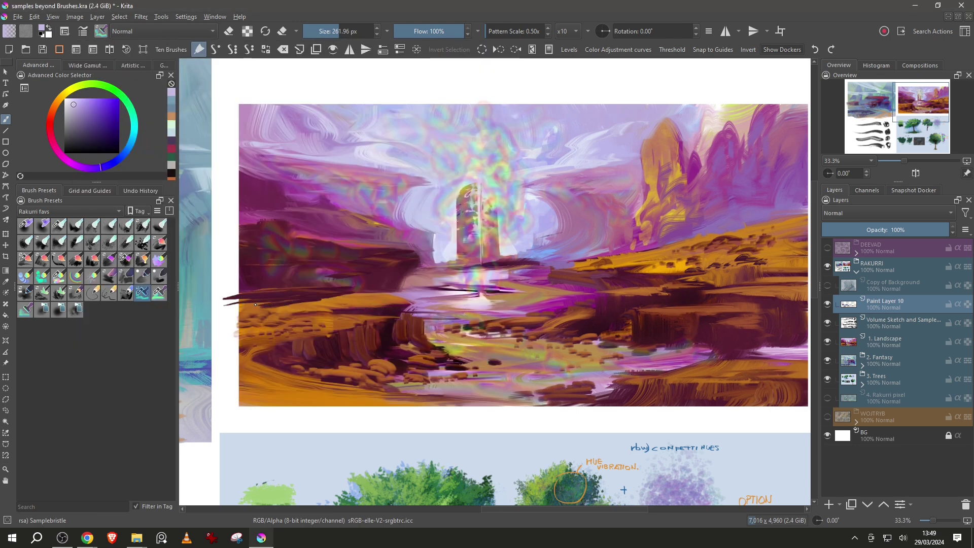
Paint the left cliff's upper edge and shaded face with rbt) Fløyel, sampling a dark tone from the cliff.
left_click(143, 260)
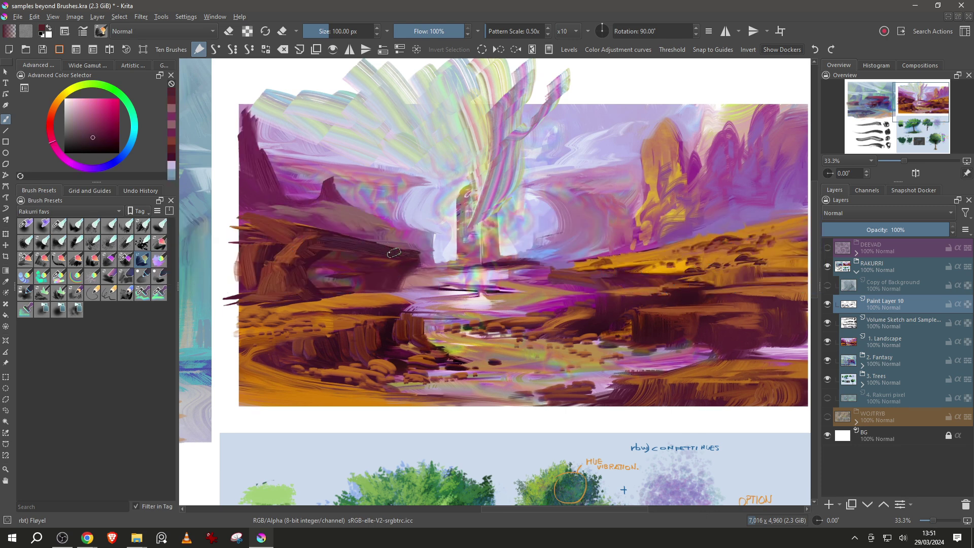
left_click_drag(350, 240, 417, 251)
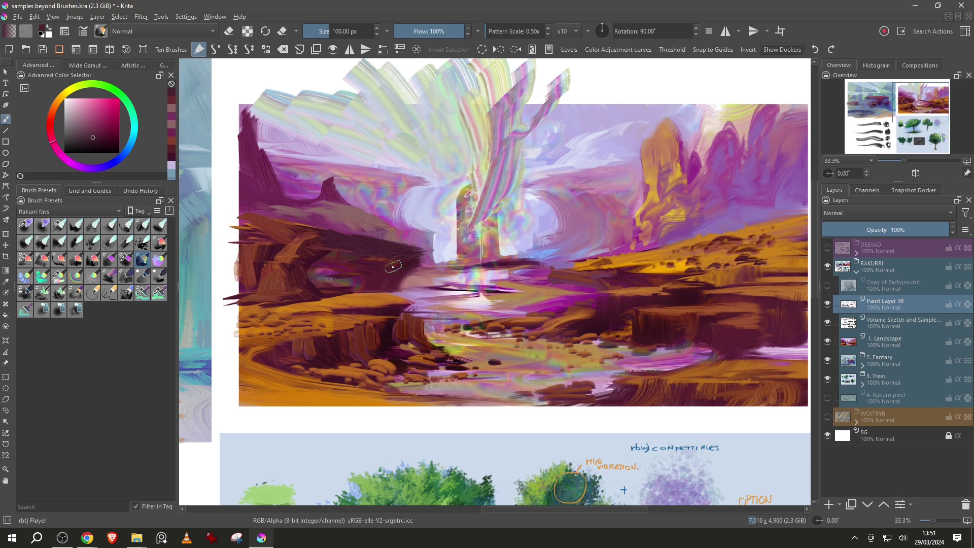
left_click(415, 274, "ctrl")
left_click_drag(420, 257, 403, 279)
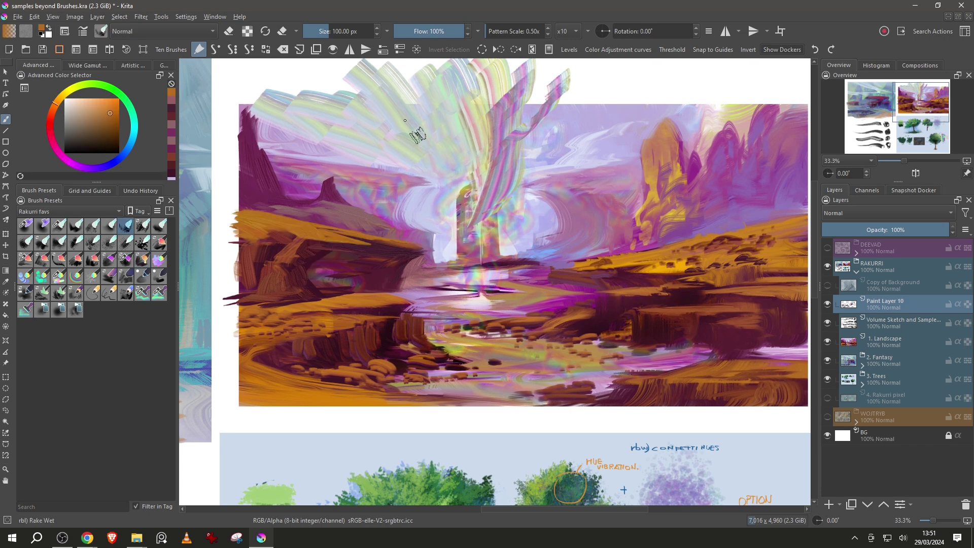
Smear the rainbow fan above the stone doorway outward and down with rbl) Rake Wet.
mouse_move(417, 135)
left_mouse_down()
mouse_move(264, 66)
mouse_move(304, 63)
left_mouse_up()
left_click_drag(434, 109, 404, 72)
mouse_move(448, 123)
left_mouse_down()
mouse_move(446, 91)
mouse_move(456, 119)
mouse_move(468, 103)
mouse_move(501, 99)
mouse_move(522, 62)
left_mouse_up()
mouse_move(514, 164)
left_mouse_down()
mouse_move(557, 65)
mouse_move(567, 95)
mouse_move(594, 81)
mouse_move(565, 113)
mouse_move(567, 148)
mouse_move(444, 139)
mouse_move(402, 113)
mouse_move(482, 243)
left_mouse_up()
Choose a different blending brush and smear the river's reflections with horizontal strokes.
left_click(142, 225)
mouse_move(550, 304)
left_mouse_down()
mouse_move(432, 297)
mouse_move(559, 300)
mouse_move(409, 292)
mouse_move(554, 290)
mouse_move(426, 290)
mouse_move(525, 280)
mouse_move(428, 281)
mouse_move(535, 280)
mouse_move(455, 274)
mouse_move(536, 275)
mouse_move(470, 305)
mouse_move(520, 312)
mouse_move(423, 316)
left_mouse_up()
mouse_move(549, 364)
left_mouse_down()
mouse_move(496, 346)
mouse_move(561, 345)
mouse_move(473, 344)
mouse_move(577, 350)
mouse_move(473, 347)
mouse_move(576, 340)
mouse_move(458, 341)
mouse_move(534, 337)
mouse_move(490, 346)
mouse_move(572, 350)
mouse_move(512, 356)
mouse_move(598, 372)
mouse_move(458, 376)
mouse_move(544, 382)
mouse_move(438, 388)
mouse_move(551, 388)
mouse_move(391, 384)
left_mouse_up()
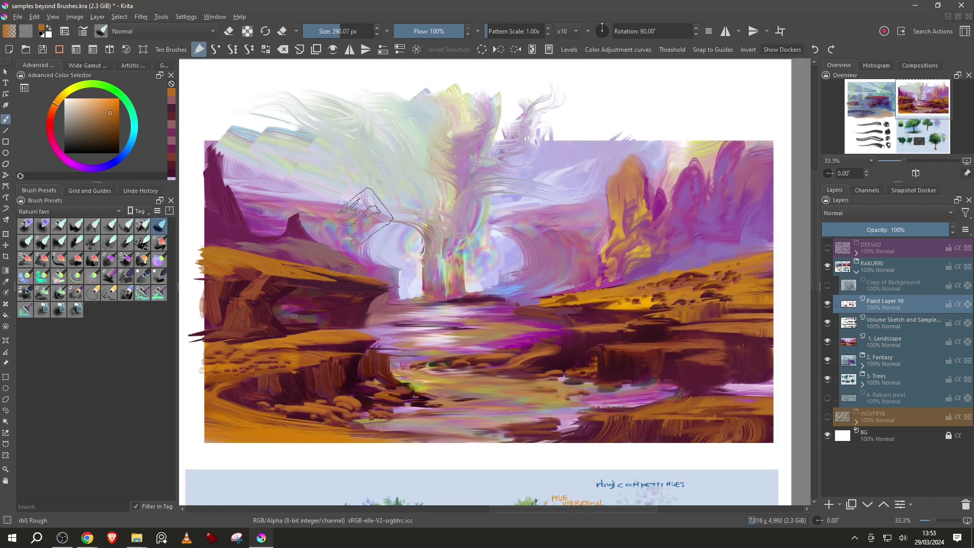
Smear the background with rbl) Rough and soften the sky and distant rocks into haze with rbl) Wild.
mouse_move(362, 210)
left_mouse_down()
mouse_move(320, 197)
mouse_move(335, 227)
mouse_move(361, 193)
mouse_move(288, 185)
mouse_move(257, 214)
mouse_move(261, 172)
mouse_move(302, 148)
mouse_move(264, 93)
mouse_move(338, 98)
mouse_move(433, 163)
mouse_move(475, 152)
mouse_move(529, 97)
mouse_move(470, 138)
mouse_move(456, 193)
mouse_move(436, 214)
mouse_move(450, 264)
mouse_move(427, 278)
mouse_move(432, 258)
mouse_move(419, 243)
mouse_move(514, 180)
mouse_move(585, 187)
mouse_move(592, 150)
mouse_move(524, 187)
mouse_move(553, 200)
mouse_move(546, 211)
mouse_move(495, 231)
mouse_move(527, 250)
mouse_move(576, 222)
mouse_move(595, 198)
mouse_move(607, 137)
mouse_move(662, 141)
mouse_move(696, 129)
mouse_move(696, 165)
mouse_move(729, 135)
mouse_move(761, 145)
mouse_move(701, 177)
mouse_move(662, 215)
mouse_move(655, 143)
mouse_move(628, 181)
mouse_move(591, 196)
mouse_move(579, 273)
mouse_move(674, 147)
left_mouse_up()
left_click(59, 242)
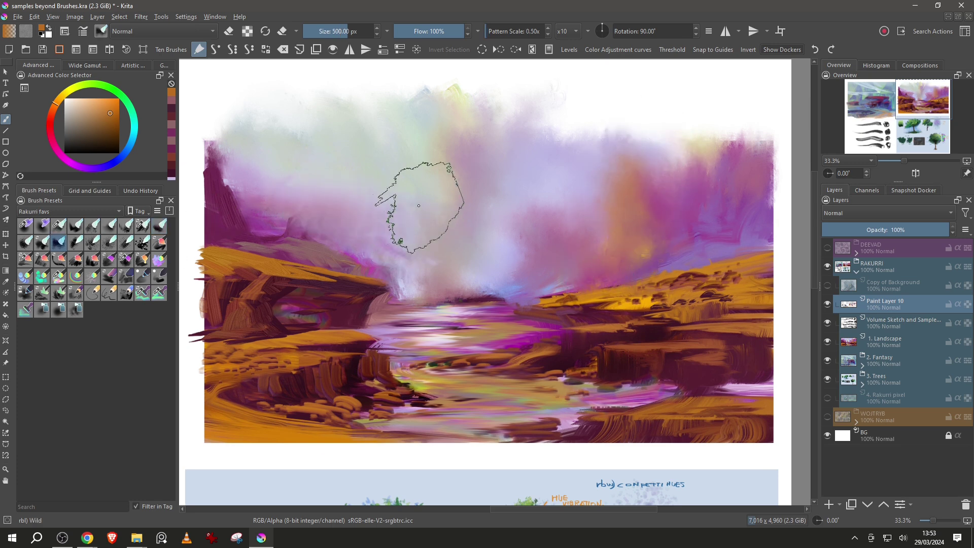
mouse_move(409, 96)
left_mouse_down()
mouse_move(464, 258)
mouse_move(579, 170)
mouse_move(528, 64)
mouse_move(608, 179)
mouse_move(644, 176)
mouse_move(722, 105)
mouse_move(733, 159)
mouse_move(674, 198)
mouse_move(588, 79)
mouse_move(624, 188)
mouse_move(644, 88)
mouse_move(687, 197)
mouse_move(658, 202)
mouse_move(614, 143)
mouse_move(525, 127)
mouse_move(486, 139)
mouse_move(434, 79)
mouse_move(401, 86)
mouse_move(418, 167)
mouse_move(515, 221)
mouse_move(519, 262)
mouse_move(758, 211)
mouse_move(751, 139)
mouse_move(758, 148)
mouse_move(709, 135)
mouse_move(727, 66)
mouse_move(706, 101)
mouse_move(638, 149)
mouse_move(631, 139)
mouse_move(649, 100)
mouse_move(371, 237)
left_mouse_up()
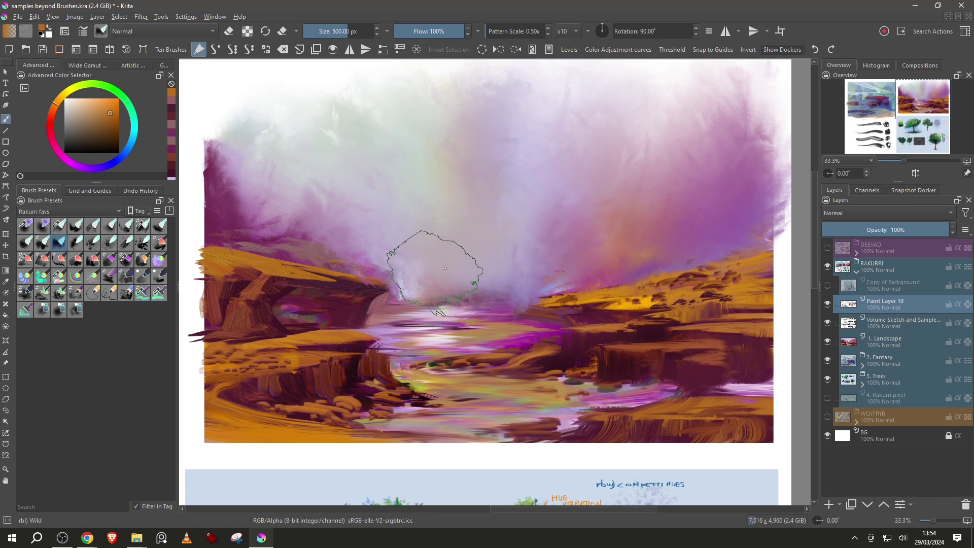
Toggle Paint Layer 10 off and on twice to compare the landscape before and after blending.
left_click(827, 306)
left_click(827, 304)
left_click(828, 304)
left_click(827, 303)
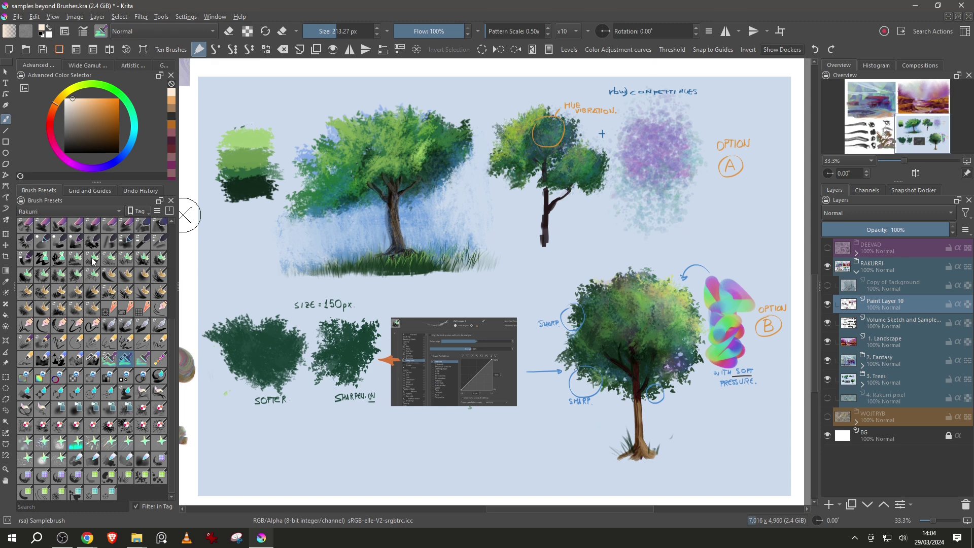
Paint a dark green Grassbrush Sparse tuft below the SOFTER sample, try another grass brush beside the large tree, and undo the last stroke.
left_click(108, 264)
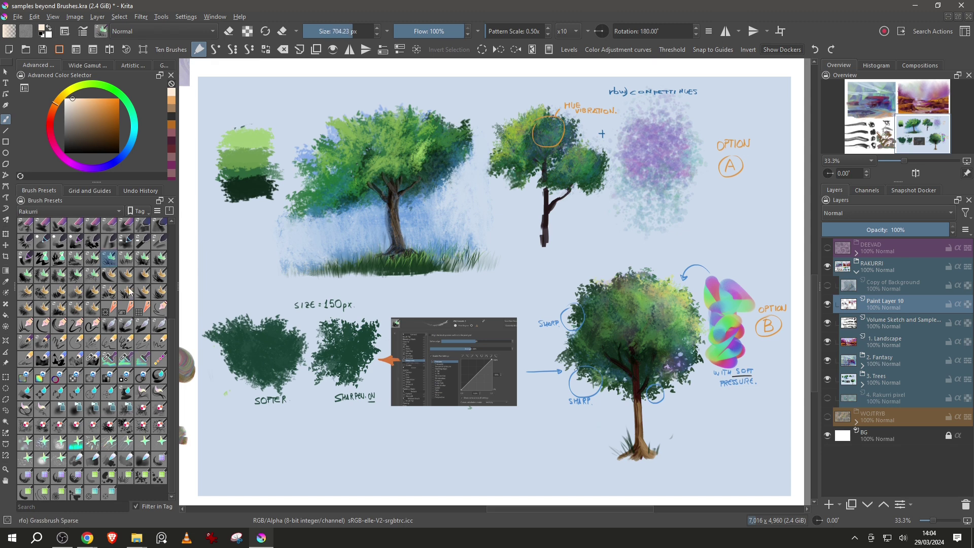
left_click(256, 380, "ctrl")
left_click_drag(249, 439, 302, 439)
left_click(142, 258)
mouse_move(308, 274)
left_mouse_down()
mouse_move(266, 272)
mouse_move(312, 271)
mouse_move(216, 275)
left_mouse_up()
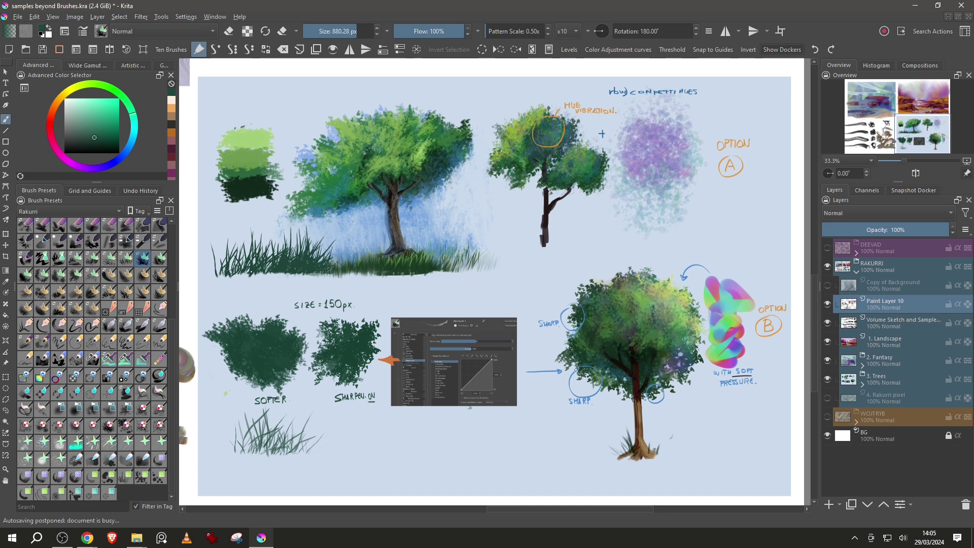
key("ctrl+z")
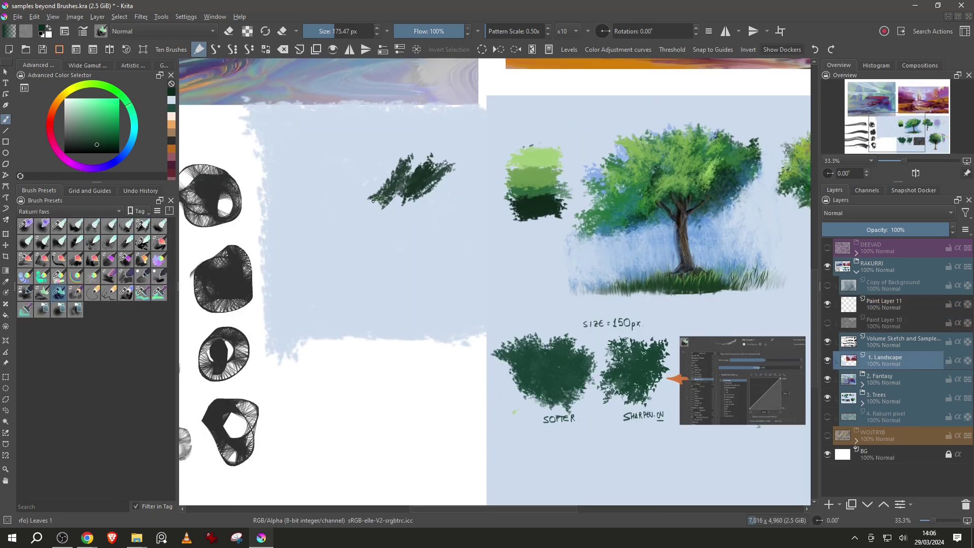
Paint a dark green tree crown on the pale blue patch with rfo) Leaves 1 and its trunk with rbr) Konseptpastell.
mouse_move(386, 198)
left_mouse_down()
mouse_move(417, 181)
mouse_move(442, 185)
mouse_move(412, 163)
mouse_move(447, 168)
mouse_move(429, 158)
left_mouse_up()
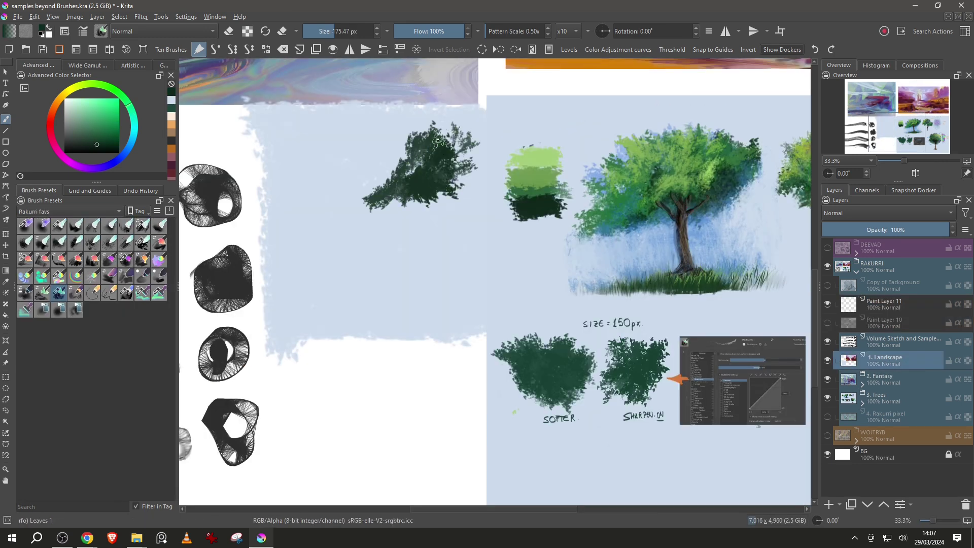
left_click_drag(384, 197, 353, 213)
mouse_move(416, 167)
left_mouse_down()
mouse_move(320, 220)
mouse_move(404, 196)
mouse_move(421, 210)
mouse_move(404, 211)
mouse_move(439, 199)
mouse_move(416, 122)
mouse_move(386, 147)
mouse_move(324, 133)
mouse_move(334, 152)
mouse_move(354, 140)
mouse_move(307, 177)
mouse_move(365, 187)
mouse_move(328, 204)
mouse_move(372, 195)
mouse_move(398, 144)
mouse_move(411, 152)
mouse_move(350, 204)
mouse_move(317, 206)
left_mouse_up()
mouse_move(420, 155)
left_mouse_down()
mouse_move(305, 204)
mouse_move(299, 217)
mouse_move(360, 225)
mouse_move(379, 205)
mouse_move(360, 214)
mouse_move(384, 210)
mouse_move(340, 220)
mouse_move(355, 181)
mouse_move(379, 193)
mouse_move(413, 178)
mouse_move(418, 150)
mouse_move(435, 146)
mouse_move(442, 159)
mouse_move(409, 195)
left_mouse_up()
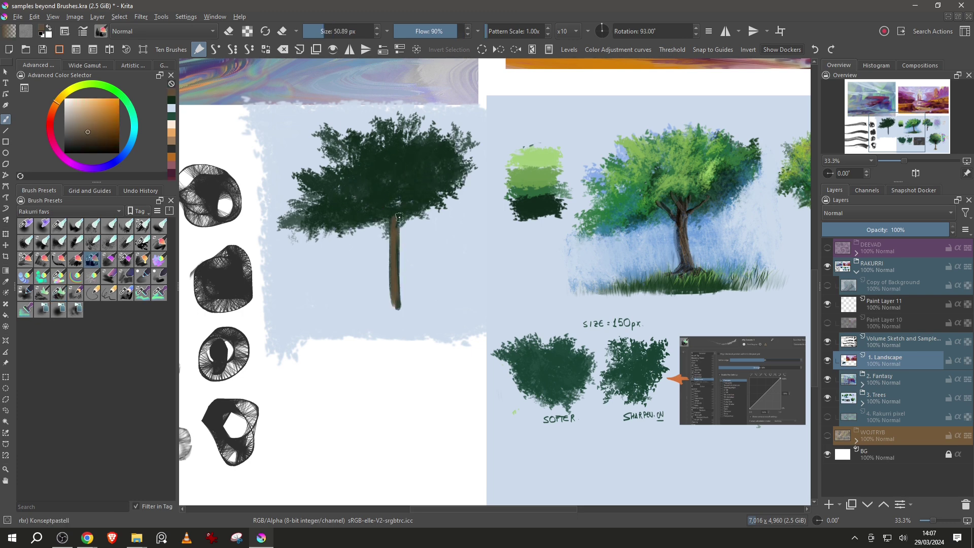
left_click_drag(402, 222, 397, 304)
left_click_drag(393, 239, 401, 219)
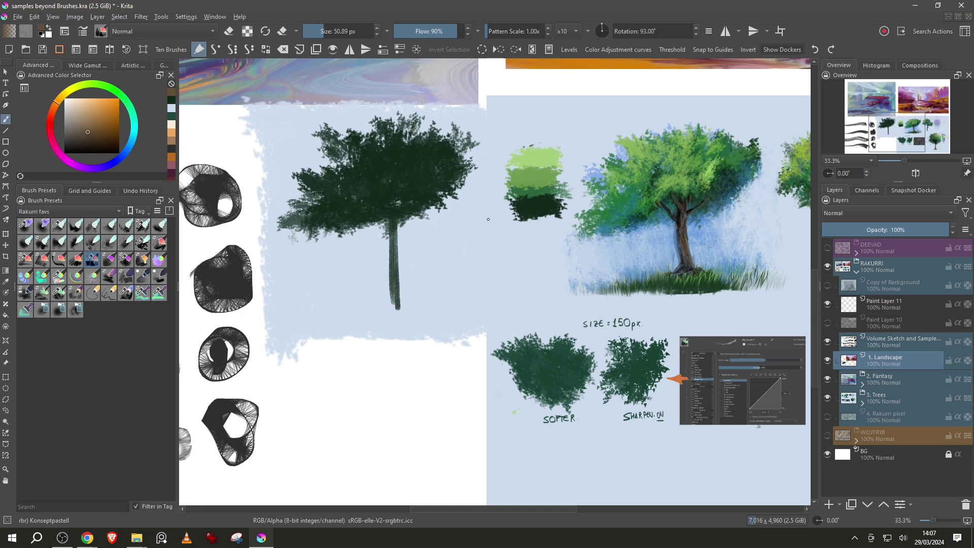
Sample the medium green from the swatches and layer midtone foliage over the crown with rfo) Leaves 1.
left_click(536, 186, "ctrl")
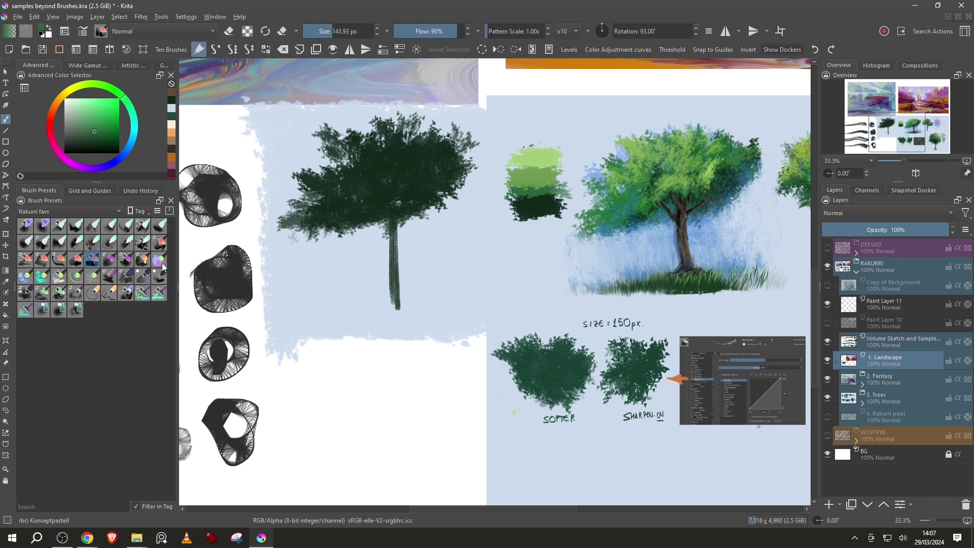
left_click(59, 293)
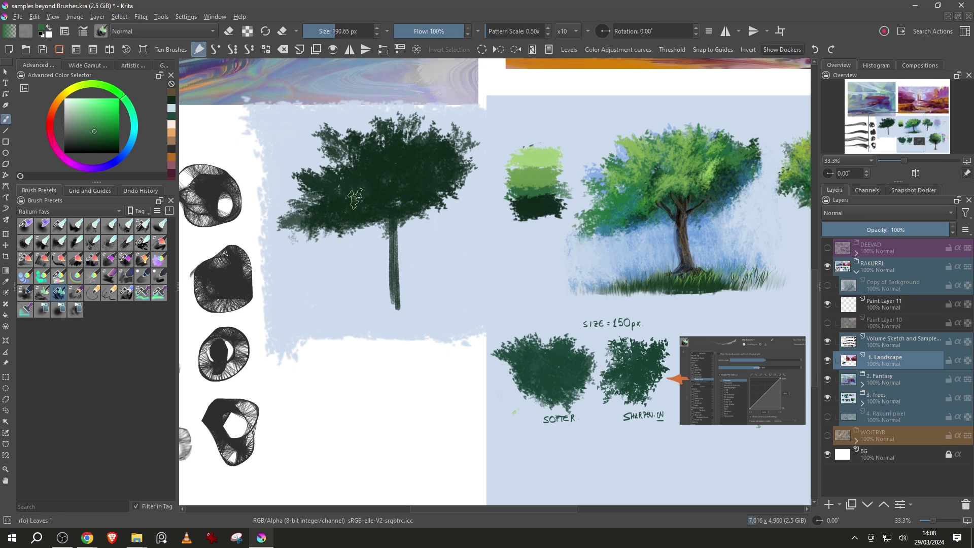
mouse_move(420, 181)
left_mouse_down()
mouse_move(408, 185)
mouse_move(442, 175)
mouse_move(382, 183)
left_mouse_up()
mouse_move(408, 153)
left_mouse_down()
mouse_move(421, 169)
mouse_move(440, 148)
mouse_move(407, 129)
mouse_move(312, 211)
mouse_move(297, 230)
left_mouse_up()
mouse_move(464, 163)
left_mouse_down()
mouse_move(451, 137)
mouse_move(406, 172)
mouse_move(440, 157)
left_mouse_up()
Sample a lighter green from the swatches and paint leafy highlights across the upper part of the crown.
left_click(533, 176, "ctrl")
mouse_move(390, 137)
left_mouse_down()
mouse_move(379, 156)
mouse_move(359, 140)
mouse_move(347, 152)
mouse_move(317, 132)
left_mouse_up()
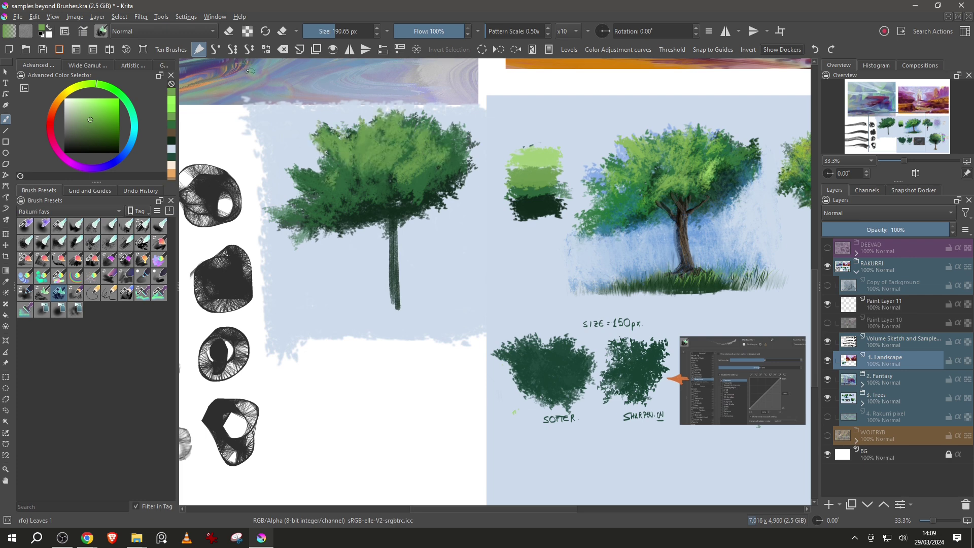
mouse_move(399, 124)
left_mouse_down()
mouse_move(388, 162)
mouse_move(318, 144)
mouse_move(329, 124)
mouse_move(344, 168)
left_mouse_up()
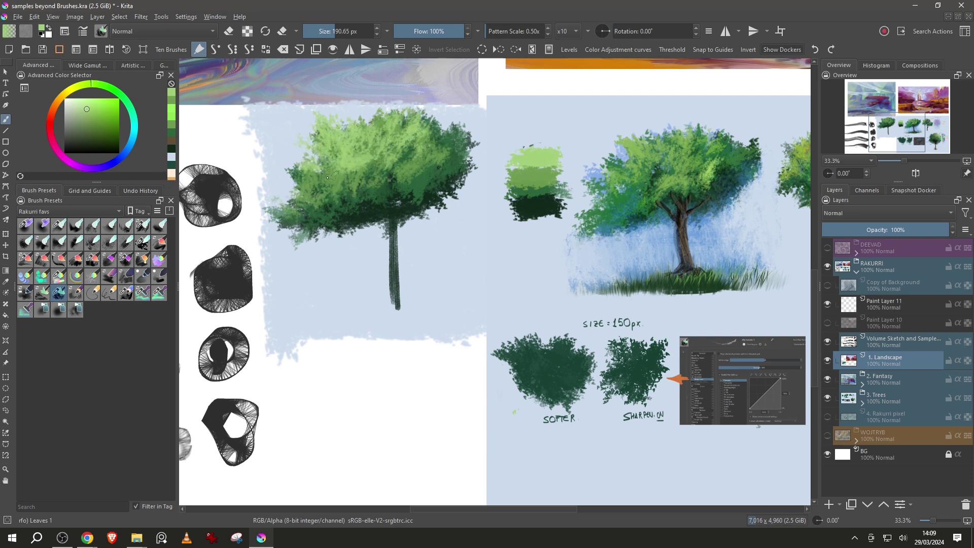
Add dark green and sampled blue foliage accents to the new tree's crown.
left_click(380, 220, "ctrl")
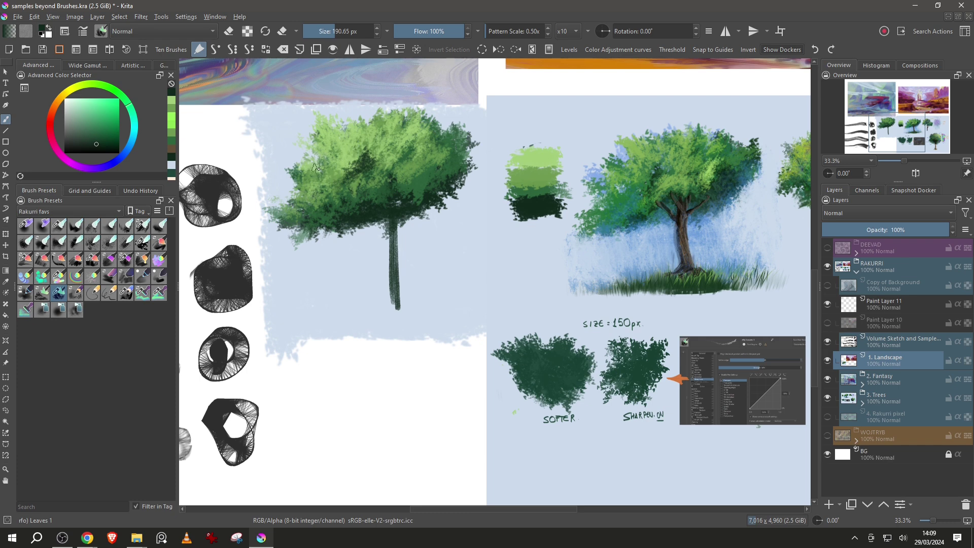
left_click(596, 175, "ctrl")
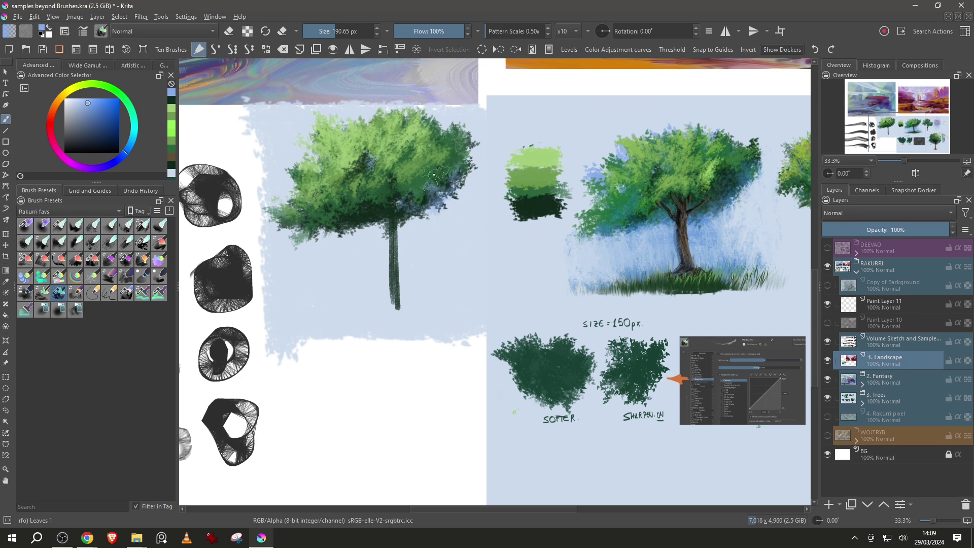
left_click(442, 129)
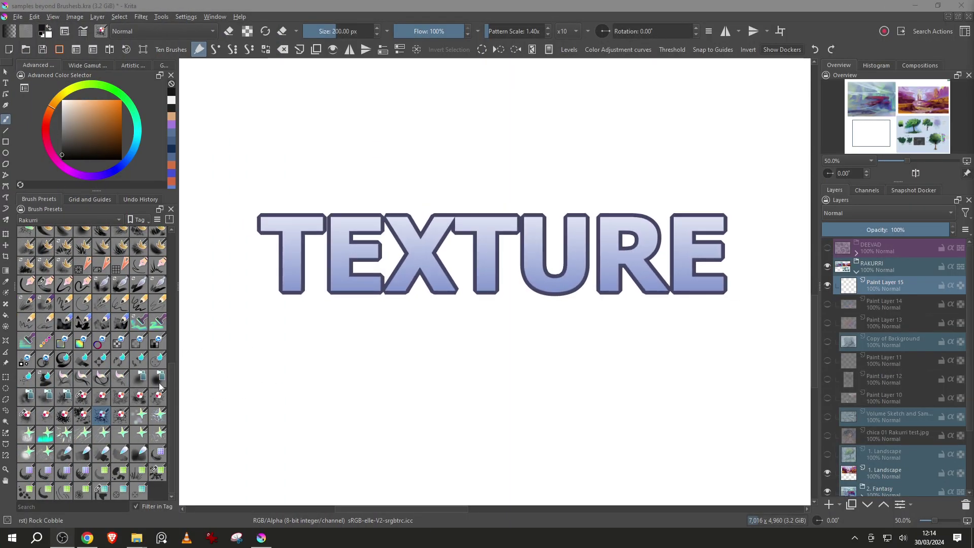
Paint side-by-side samples of Dirt, a second texture brush and Rock Cobble on Paint Layer 15, and clear the layer.
left_click(77, 398)
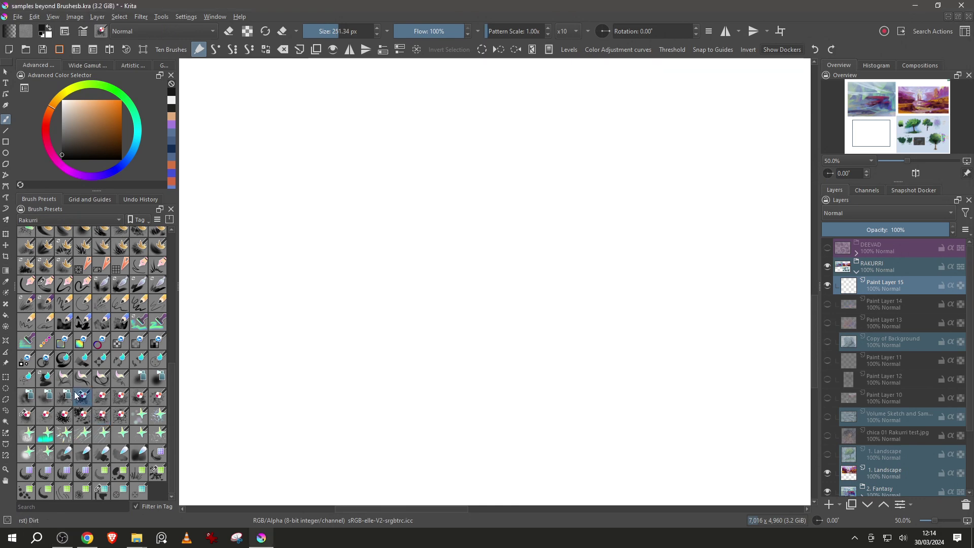
mouse_move(241, 122)
left_mouse_down()
mouse_move(324, 224)
mouse_move(278, 254)
mouse_move(287, 355)
mouse_move(327, 269)
mouse_move(324, 223)
mouse_move(260, 153)
mouse_move(256, 254)
mouse_move(243, 283)
mouse_move(268, 414)
left_mouse_up()
left_click(83, 416)
mouse_move(383, 203)
left_mouse_down()
mouse_move(450, 176)
mouse_move(404, 182)
mouse_move(434, 240)
mouse_move(456, 244)
mouse_move(322, 375)
left_mouse_up()
left_click(101, 416)
mouse_move(509, 181)
left_mouse_down()
mouse_move(534, 163)
mouse_move(620, 209)
mouse_move(654, 195)
mouse_move(679, 168)
mouse_move(737, 201)
mouse_move(662, 224)
mouse_move(562, 234)
mouse_move(508, 217)
mouse_move(502, 179)
left_mouse_up()
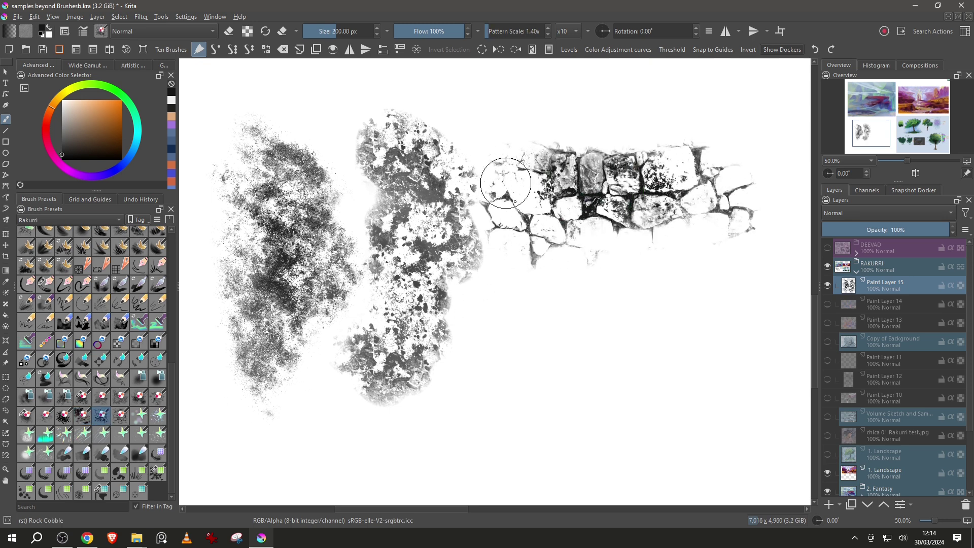
key("Delete")
Cover a wide area of Paint Layer 15 with Rock Cobble texture and transform the painted stone wall.
mouse_move(726, 177)
left_mouse_down()
mouse_move(404, 211)
mouse_move(582, 221)
mouse_move(741, 264)
mouse_move(724, 285)
mouse_move(279, 338)
mouse_move(409, 391)
mouse_move(471, 390)
left_mouse_up()
key("ctrl+t")
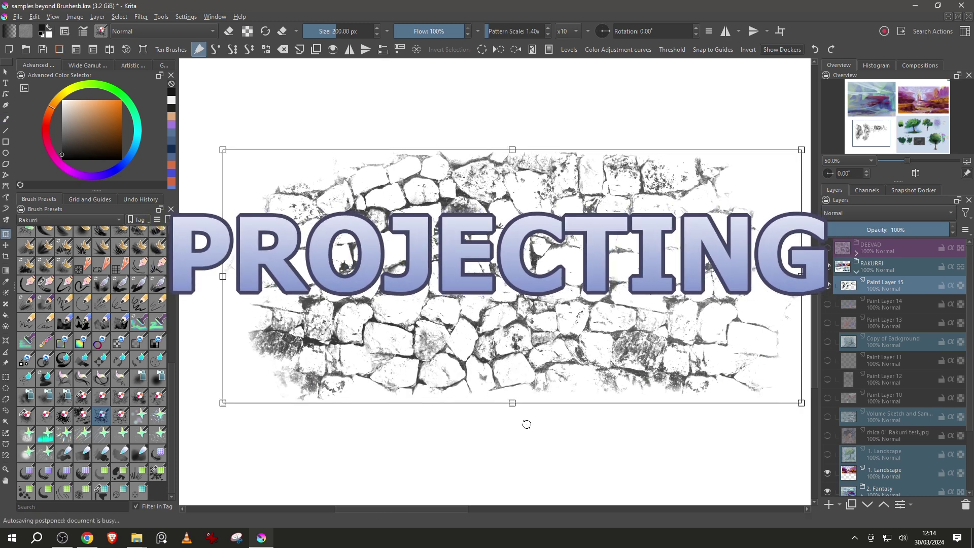
left_click_drag(547, 431, 547, 432)
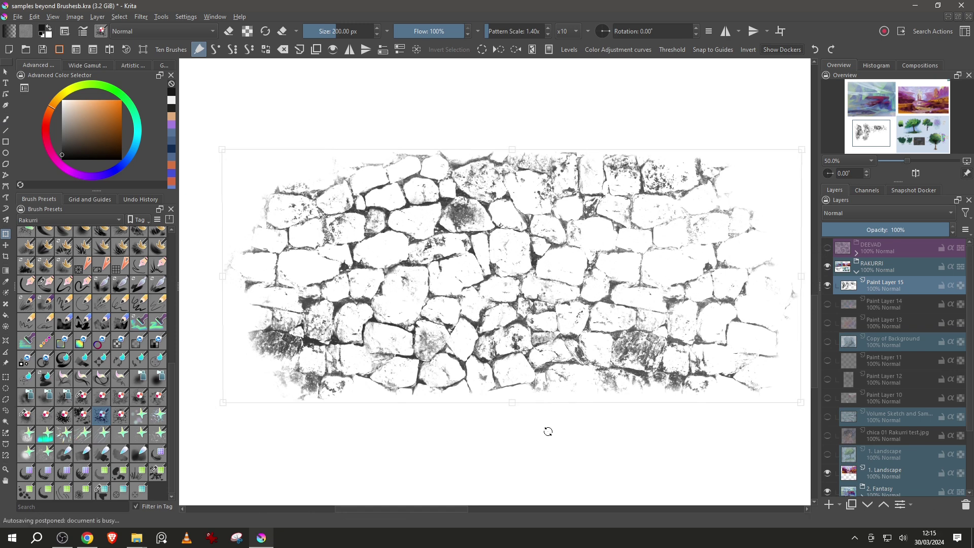
left_click_drag(547, 431, 547, 348)
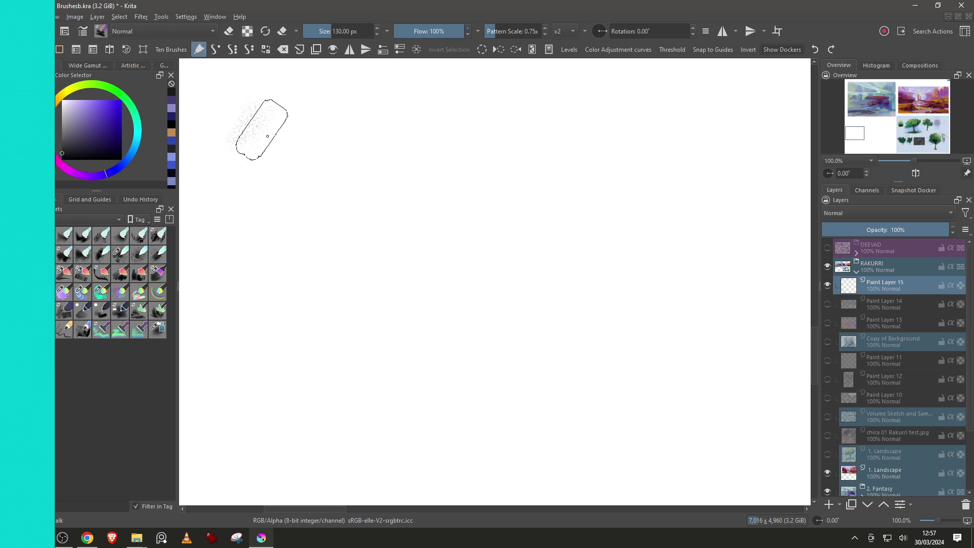
Paint a broad Roughchalk strip across the blank sheet and a Sideshade strip with a short stroke beneath it.
mouse_move(262, 130)
left_mouse_down()
mouse_move(330, 177)
mouse_move(344, 115)
mouse_move(504, 165)
mouse_move(537, 108)
mouse_move(705, 102)
mouse_move(776, 152)
mouse_move(789, 147)
left_mouse_up()
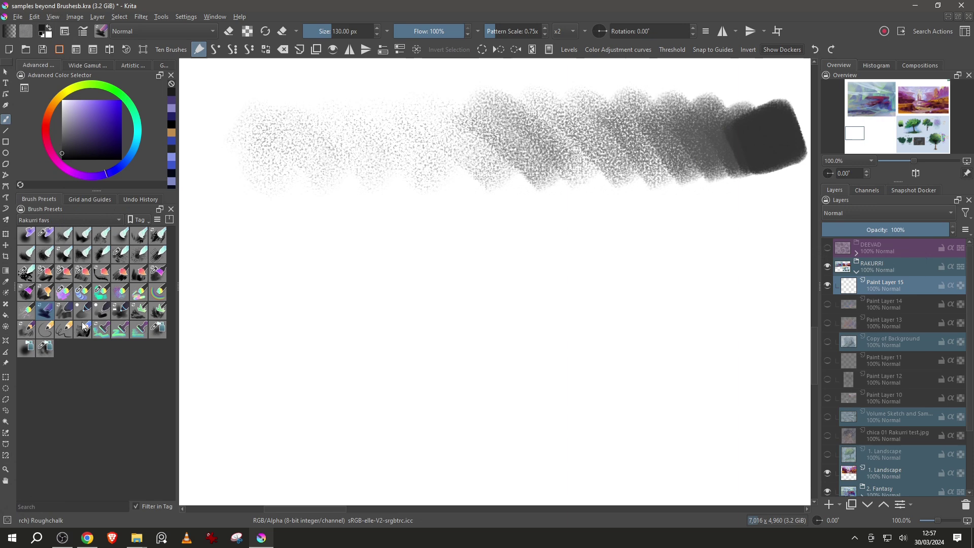
left_click(64, 310)
mouse_move(239, 231)
left_mouse_down()
mouse_move(352, 274)
mouse_move(522, 299)
left_mouse_up()
left_click_drag(530, 232, 578, 235)
Examine Sideshade's Size option in the brush editor and add small test strokes beside its sample strip.
left_click(82, 32)
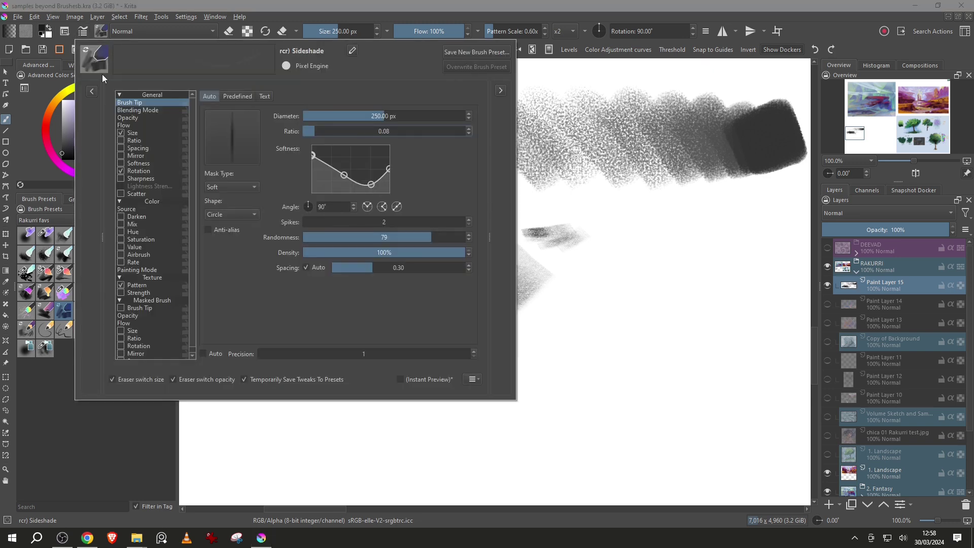
left_click(132, 133)
left_click_drag(305, 143, 337, 137)
mouse_move(337, 163)
left_mouse_down()
mouse_move(353, 150)
mouse_move(339, 136)
left_mouse_up()
left_click_drag(601, 303, 545, 259)
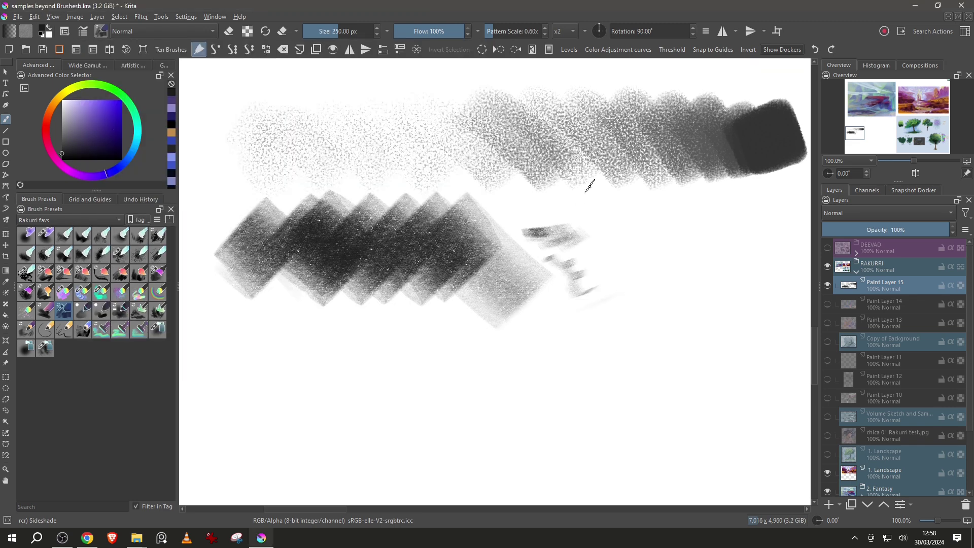
mouse_move(637, 238)
left_mouse_down()
mouse_move(609, 275)
mouse_move(590, 241)
left_mouse_up()
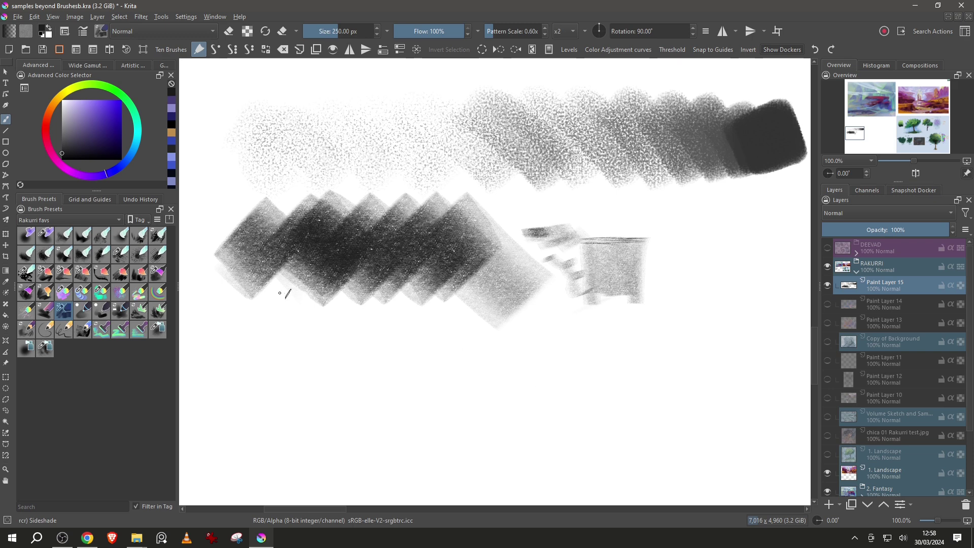
Add a Loose shading strip below the Sideshade sample and thin Blyant 2 pencil lines beneath it.
left_click(26, 329)
mouse_move(238, 353)
left_mouse_down()
mouse_move(557, 372)
mouse_move(769, 298)
left_mouse_up()
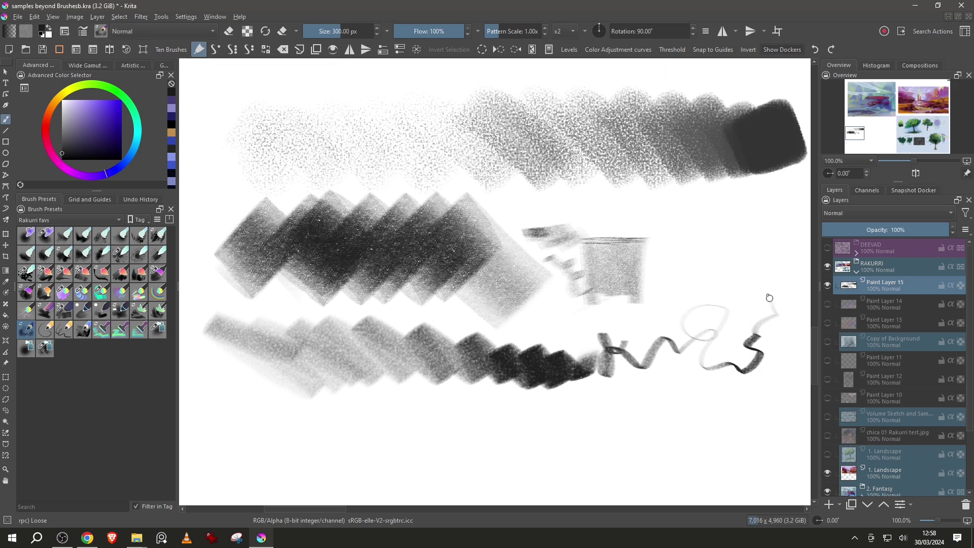
left_click(38, 334)
left_click_drag(219, 419, 257, 404)
left_click_drag(505, 419, 645, 419)
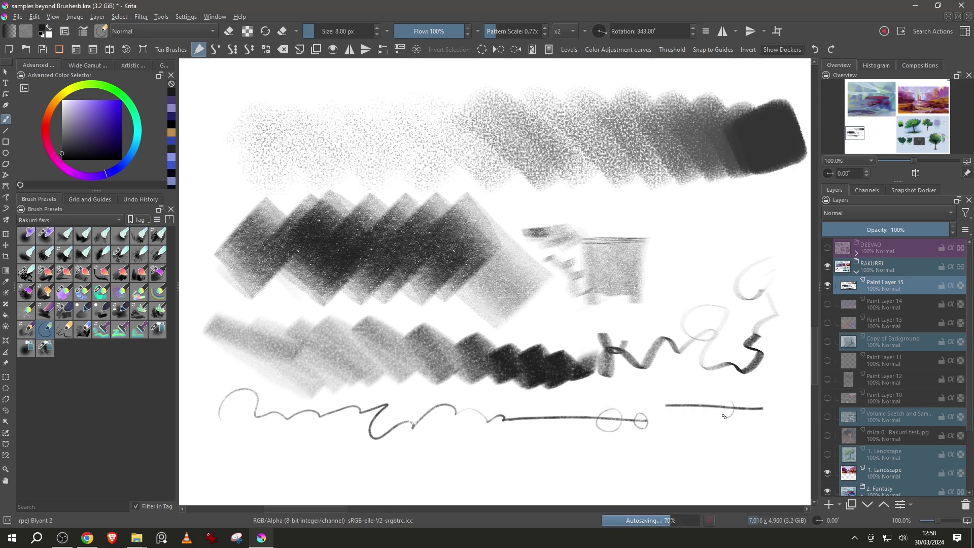
Draw a wavy ink line and short marks with Finpensel along the lowest row of samples.
left_click(64, 330)
mouse_move(219, 477)
left_mouse_down()
mouse_move(503, 455)
mouse_move(572, 465)
mouse_move(677, 459)
left_mouse_up()
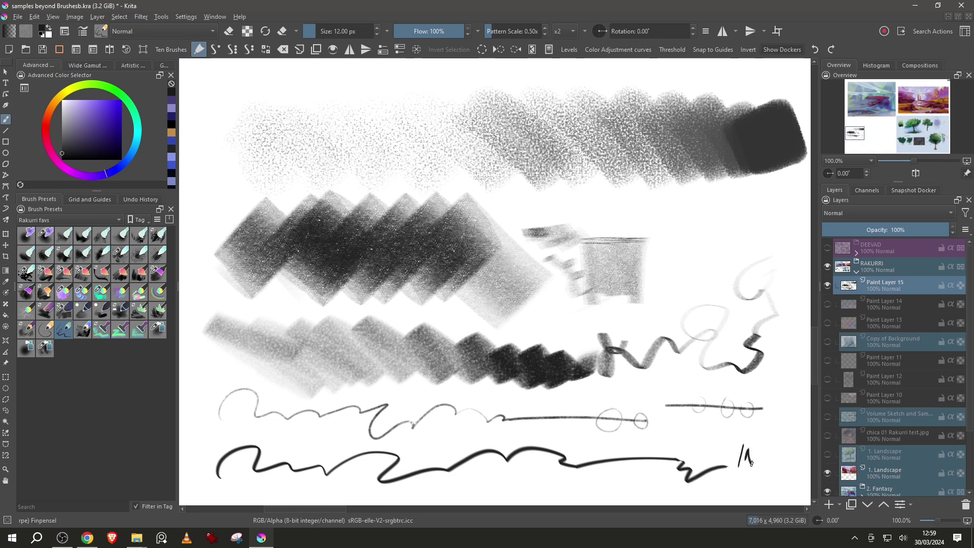
left_click_drag(727, 472, 742, 481)
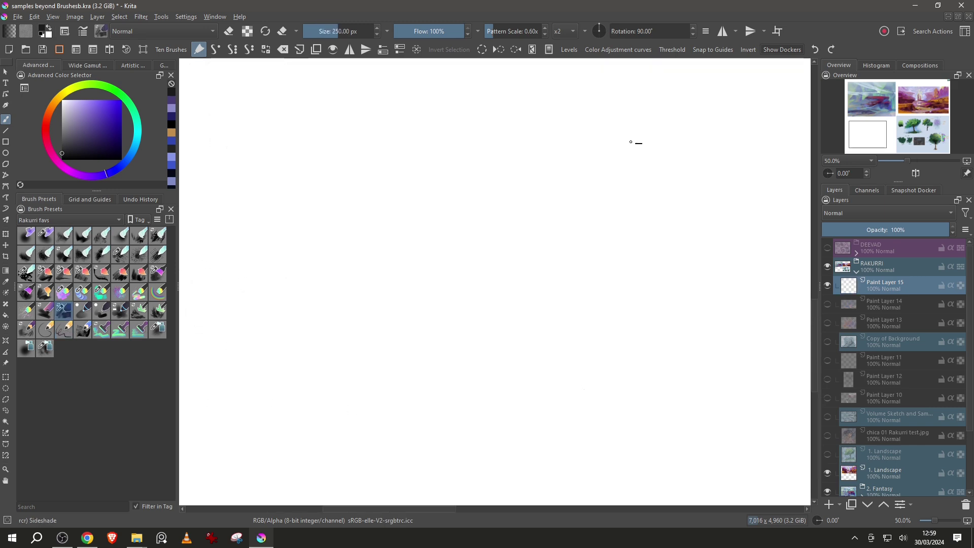
Sketch a rectangular frame with Sideshade and rough in a two-tiered rock block and the horizon inside it.
mouse_move(256, 126)
left_mouse_down()
mouse_move(699, 427)
mouse_move(694, 419)
mouse_move(250, 418)
left_mouse_up()
left_click_drag(245, 116, 261, 413)
mouse_move(597, 262)
left_mouse_down()
mouse_move(416, 262)
mouse_move(430, 304)
left_mouse_up()
left_click_drag(498, 313, 397, 321)
mouse_move(398, 322)
left_mouse_down()
mouse_move(400, 344)
mouse_move(258, 376)
left_mouse_up()
left_click_drag(409, 346, 250, 348)
left_click_drag(587, 264, 579, 291)
left_click_drag(518, 265, 520, 308)
Add the ground contour, curved foreground lines and the underside of the upper rock tier to the sketch.
mouse_move(575, 291)
left_mouse_down()
mouse_move(617, 311)
mouse_move(624, 351)
mouse_move(698, 360)
left_mouse_up()
left_click_drag(282, 389, 410, 412)
left_click_drag(390, 376, 507, 382)
left_click_drag(611, 351, 651, 369)
left_click_drag(529, 374, 549, 383)
mouse_move(415, 358)
left_mouse_down()
mouse_move(609, 349)
mouse_move(651, 386)
left_mouse_up()
left_click_drag(492, 276, 435, 269)
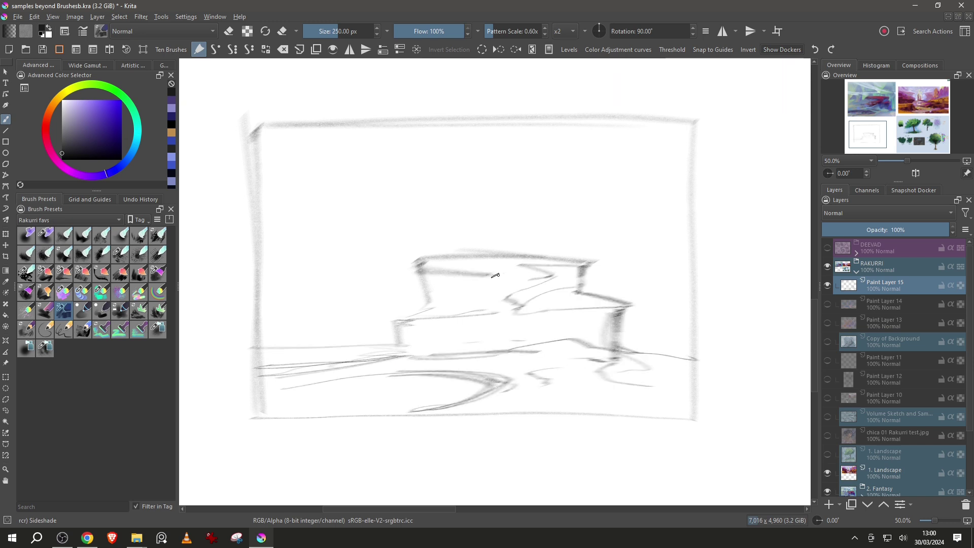
Set the brush flow to 8%, try broad strokes across the sky, and undo the last two.
left_click(400, 31)
left_click_drag(553, 125, 662, 228)
left_click_drag(588, 228, 380, 154)
key("ctrl+z")
key("ctrl+z")
Examine the Size, Opacity, Flow and texture options of Sideshade in the brush editor.
left_click(84, 32)
left_click(134, 134)
left_click(133, 124)
left_click(132, 118)
left_click(133, 290)
left_click(626, 191)
Shade the sky, background shapes, rock faces and foreground of the sketch with soft grey Sideshade strokes.
mouse_move(626, 190)
left_mouse_down()
mouse_move(663, 334)
mouse_move(504, 242)
mouse_move(309, 349)
mouse_move(580, 241)
mouse_move(608, 306)
mouse_move(586, 289)
mouse_move(552, 321)
mouse_move(325, 410)
mouse_move(254, 365)
left_mouse_up()
mouse_move(261, 329)
left_mouse_down()
mouse_move(317, 277)
mouse_move(305, 279)
mouse_move(327, 324)
left_mouse_up()
left_click_drag(269, 335, 403, 322)
mouse_move(442, 257)
left_mouse_down()
mouse_move(405, 272)
mouse_move(502, 284)
mouse_move(447, 305)
mouse_move(578, 284)
mouse_move(600, 308)
mouse_move(599, 329)
mouse_move(690, 350)
mouse_move(640, 140)
mouse_move(512, 182)
mouse_move(330, 203)
mouse_move(366, 333)
mouse_move(439, 381)
mouse_move(420, 380)
mouse_move(396, 400)
mouse_move(284, 406)
mouse_move(487, 319)
mouse_move(375, 325)
mouse_move(375, 349)
left_mouse_up()
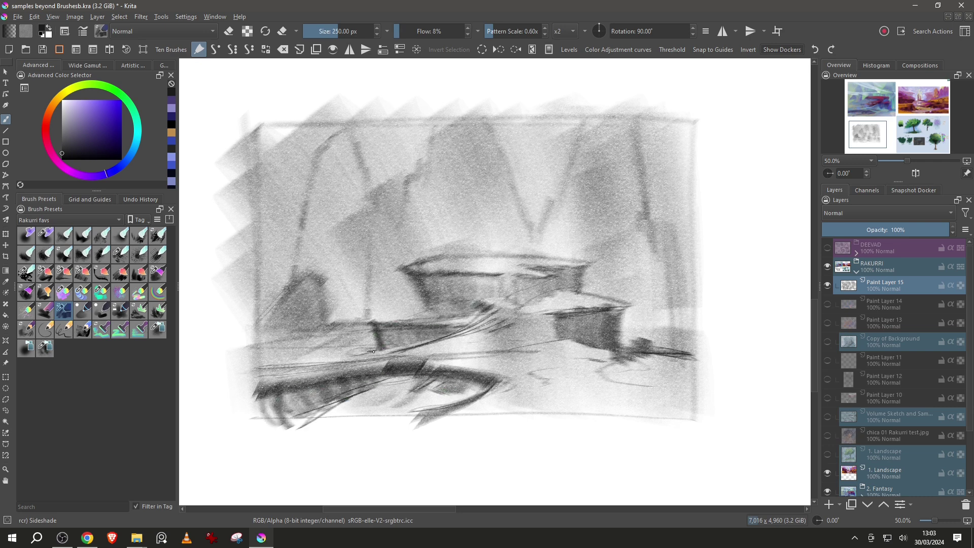
Review Sideshade's Pattern option and add small dark accents to the ground on both sides of the rock.
key("F5")
key("F5")
left_click_drag(274, 348, 323, 347)
key("F5")
left_click(135, 285)
key("F5")
left_click_drag(569, 358, 598, 360)
Erase long light rays across the sky and a light gap beside the upper rock tier.
key("e")
mouse_move(383, 120)
left_mouse_down()
mouse_move(550, 207)
mouse_move(422, 252)
mouse_move(431, 126)
mouse_move(690, 225)
left_mouse_up()
mouse_move(385, 302)
left_mouse_down()
mouse_move(383, 269)
mouse_move(378, 305)
mouse_move(408, 317)
mouse_move(383, 320)
left_mouse_up()
key("e")
Darken the side of the upper rock tier and the shadow between the two tiers with Sideshade.
mouse_move(406, 275)
left_mouse_down()
mouse_move(421, 315)
mouse_move(364, 345)
left_mouse_up()
left_click_drag(474, 307, 460, 314)
mouse_move(528, 309)
left_mouse_down()
mouse_move(520, 333)
mouse_move(475, 345)
left_mouse_up()
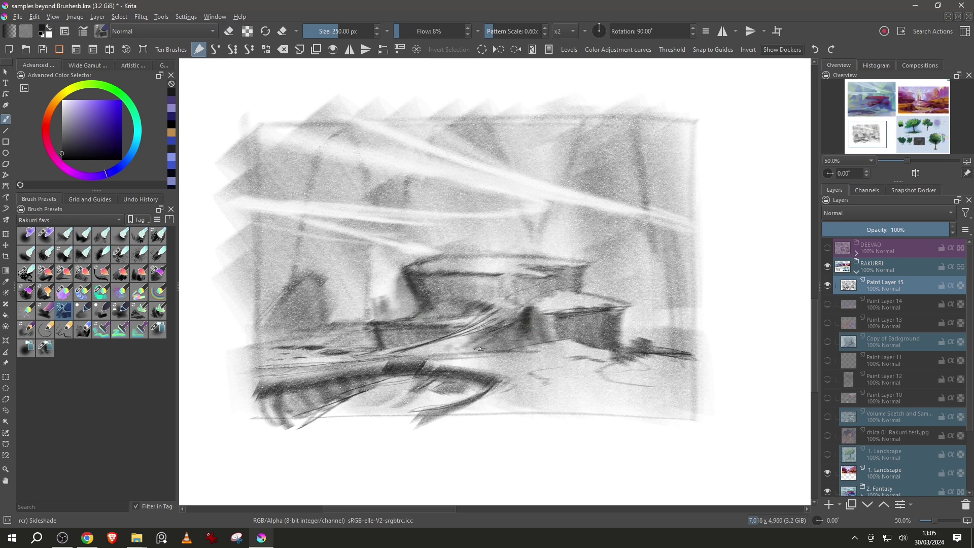
Deepen the background pillars and the distant rocks at the sketch's far left with dark Sideshade strokes.
left_click_drag(365, 170, 357, 198)
left_click_drag(354, 135, 339, 151)
left_click_drag(344, 167, 349, 200)
left_click_drag(345, 256, 345, 319)
left_click_drag(363, 249, 357, 320)
left_click_drag(319, 279, 302, 315)
mouse_move(321, 304)
left_mouse_down()
mouse_move(325, 327)
mouse_move(251, 337)
left_mouse_up()
left_click_drag(257, 350, 257, 366)
Strengthen the foreground curves and the shaded rock faces, and rework the tall background shape on the right.
mouse_move(558, 410)
left_mouse_down()
mouse_move(659, 356)
mouse_move(654, 315)
mouse_move(675, 355)
mouse_move(471, 277)
mouse_move(456, 299)
mouse_move(424, 309)
left_mouse_up()
left_click_drag(571, 307, 545, 313)
left_click_drag(553, 277, 546, 295)
mouse_move(569, 270)
left_mouse_down()
mouse_move(537, 274)
mouse_move(614, 307)
mouse_move(543, 345)
mouse_move(487, 350)
mouse_move(485, 335)
left_mouse_up()
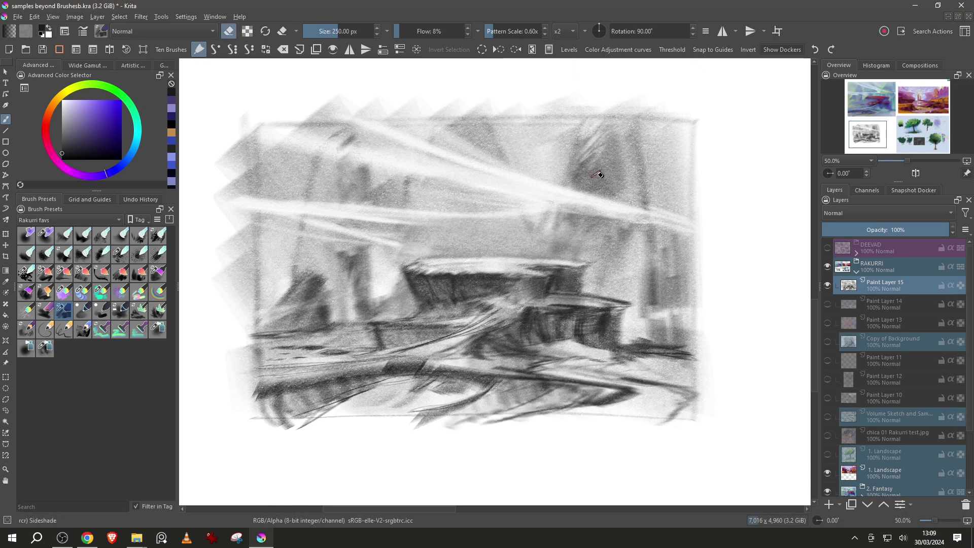
mouse_move(620, 127)
left_mouse_down()
mouse_move(654, 184)
mouse_move(635, 125)
left_mouse_up()
Detail the ground and foreground of the sketch with Blyant 2, Loose and Roughchalk strokes.
left_click(45, 331)
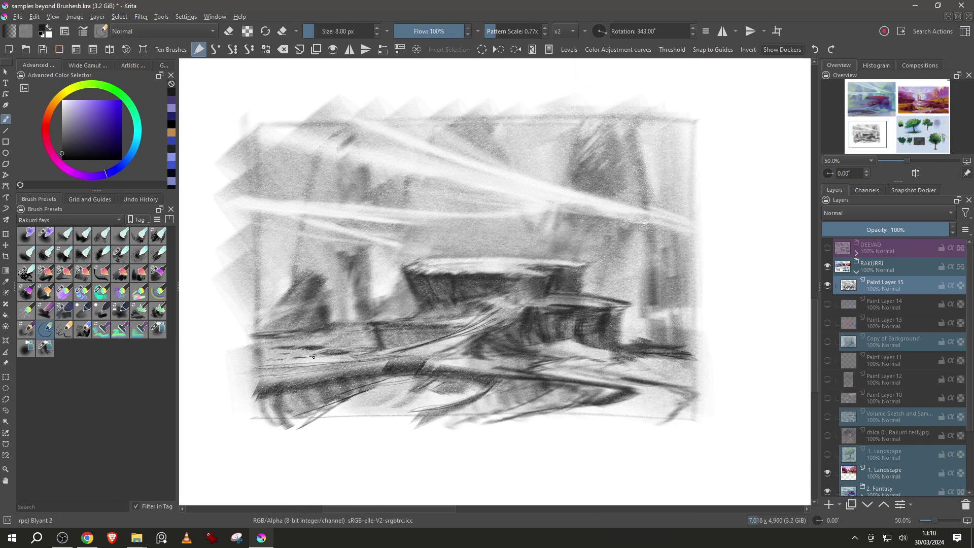
left_click(25, 330)
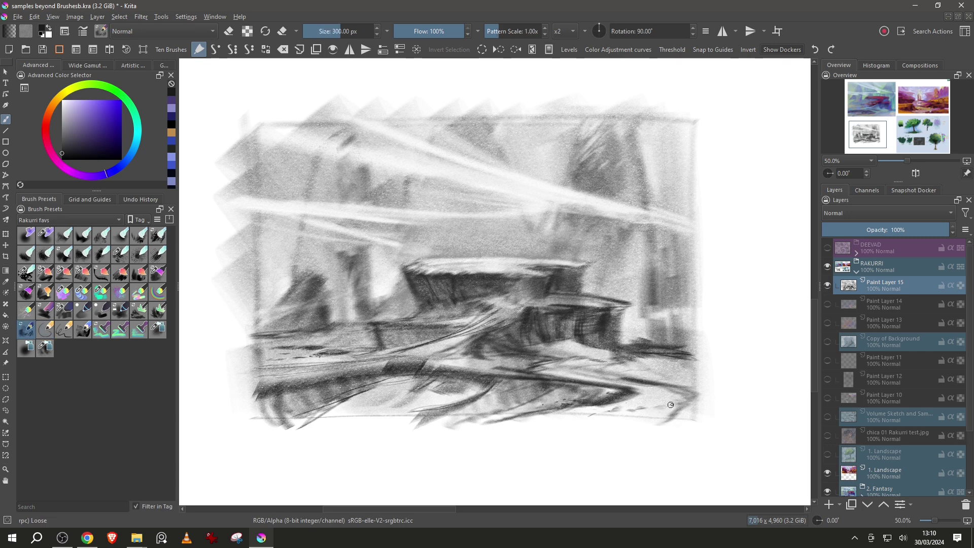
left_click_drag(685, 365, 695, 347)
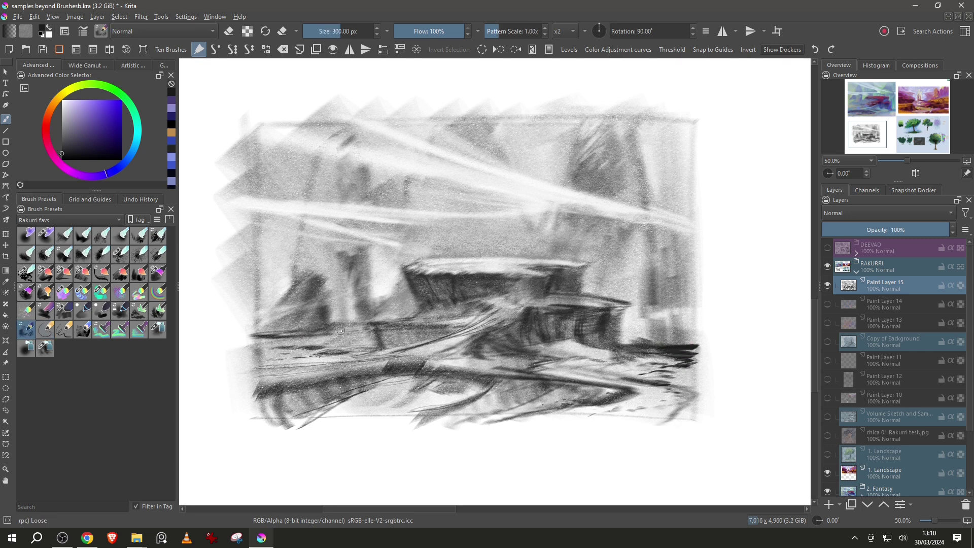
mouse_move(362, 377)
left_mouse_down()
mouse_move(385, 406)
mouse_move(348, 413)
mouse_move(457, 386)
mouse_move(372, 365)
left_mouse_up()
left_click(44, 311)
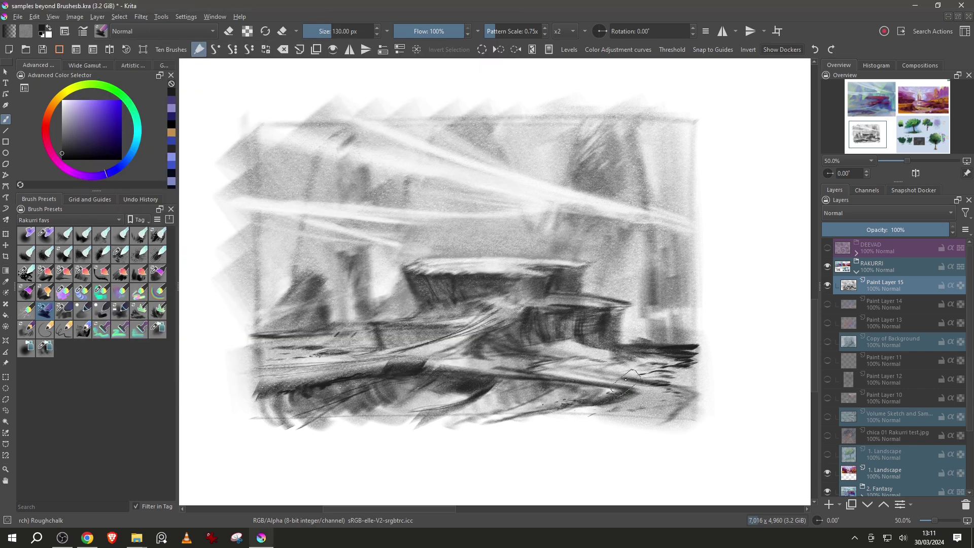
mouse_move(574, 370)
left_mouse_down()
mouse_move(704, 389)
mouse_move(367, 382)
left_mouse_up()
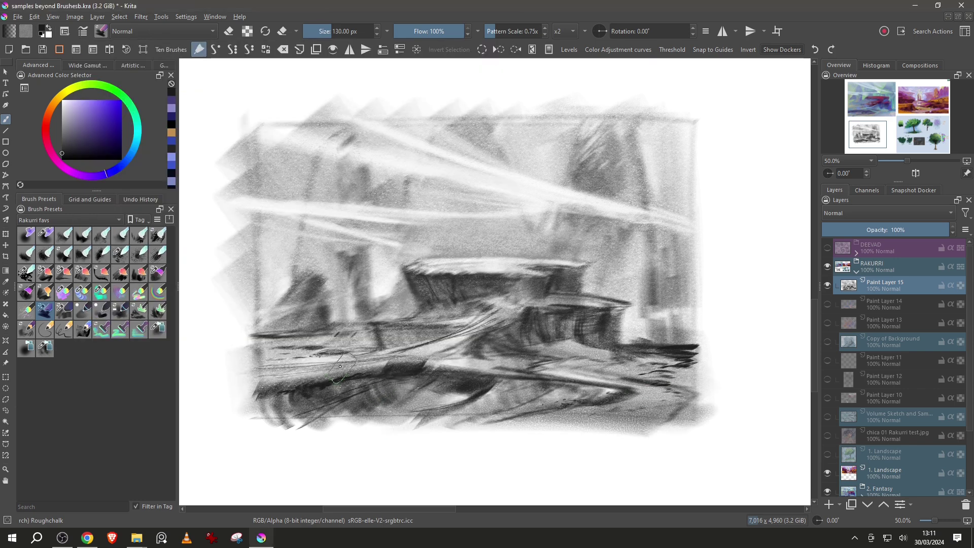
Draw a dark straight-edged border around the four sides of the landscape sketch.
left_click(61, 331)
mouse_move(435, 162)
left_mouse_down()
mouse_move(387, 135)
mouse_move(480, 138)
mouse_move(643, 195)
left_mouse_up()
left_click_drag(254, 122, 699, 121)
left_click_drag(696, 121, 699, 434)
left_click_drag(252, 122, 252, 435)
left_click_drag(699, 436, 251, 436)
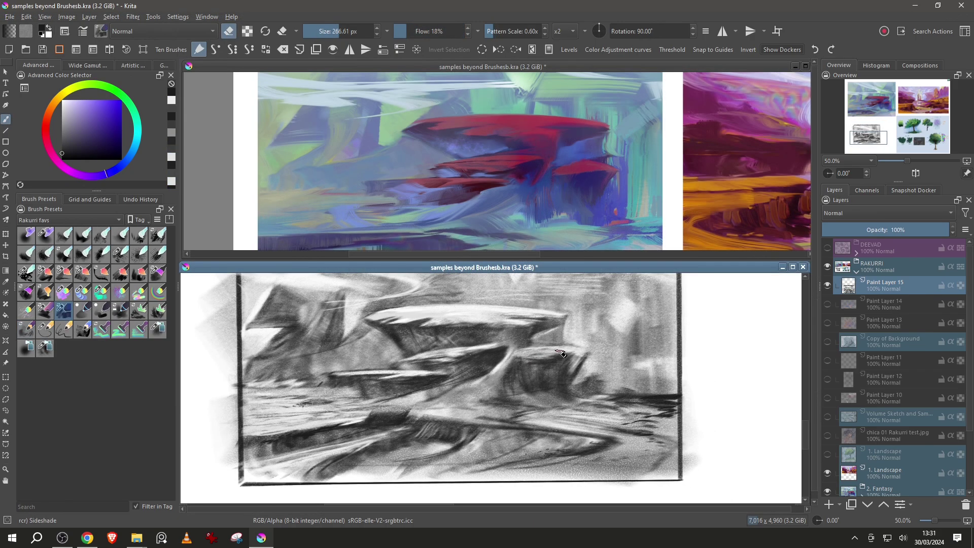
Refine the background right of the rocks, the rock face and the foreground, switching eraser mode and brush preset.
left_click_drag(611, 391, 615, 339)
left_click_drag(620, 375, 635, 332)
mouse_move(631, 347)
left_mouse_down()
mouse_move(663, 302)
mouse_move(647, 312)
left_mouse_up()
left_click_drag(650, 393, 619, 390)
left_click_drag(512, 421, 436, 401)
mouse_move(515, 414)
left_mouse_down()
mouse_move(590, 423)
mouse_move(496, 443)
mouse_move(496, 358)
left_mouse_up()
key("e")
key("/")
left_click_drag(612, 429, 612, 438)
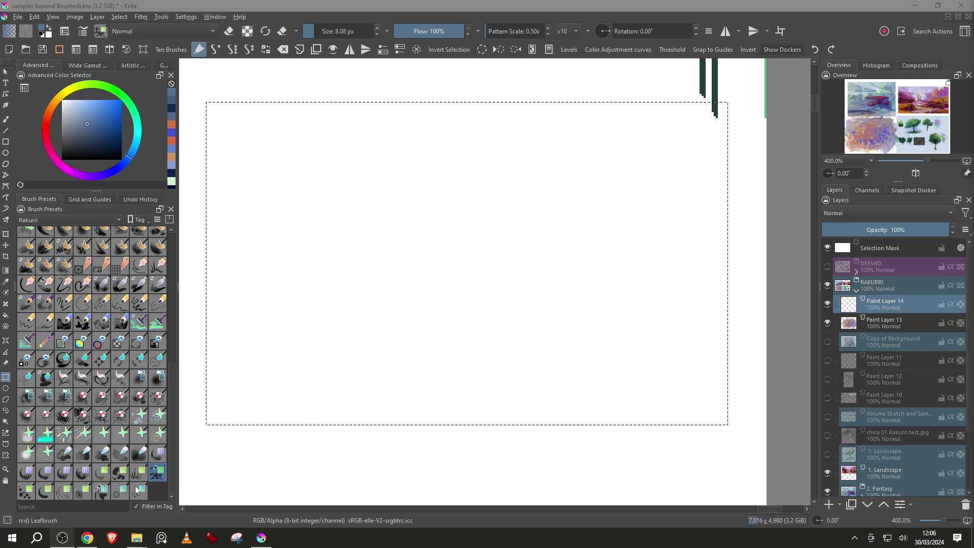
Draw a thin Pixelpen line and a thicker Pixelbrush line within the selection on Paint Layer 14.
left_click(104, 471)
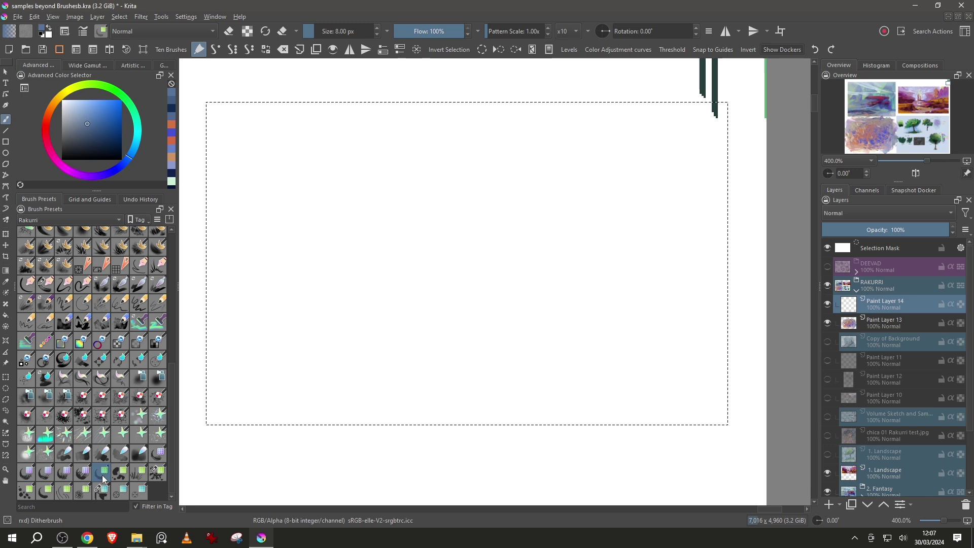
left_click(63, 490)
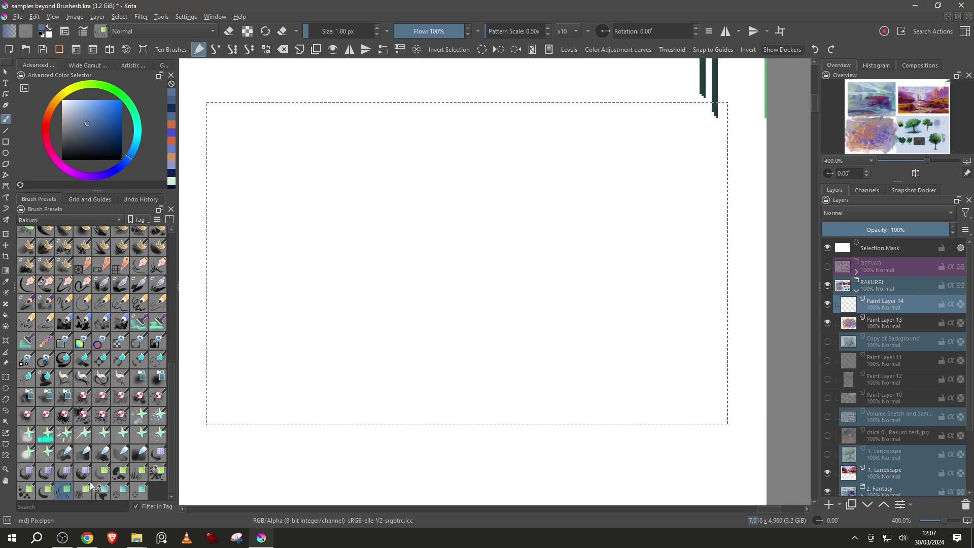
left_click(45, 490)
left_click_drag(293, 129, 333, 191)
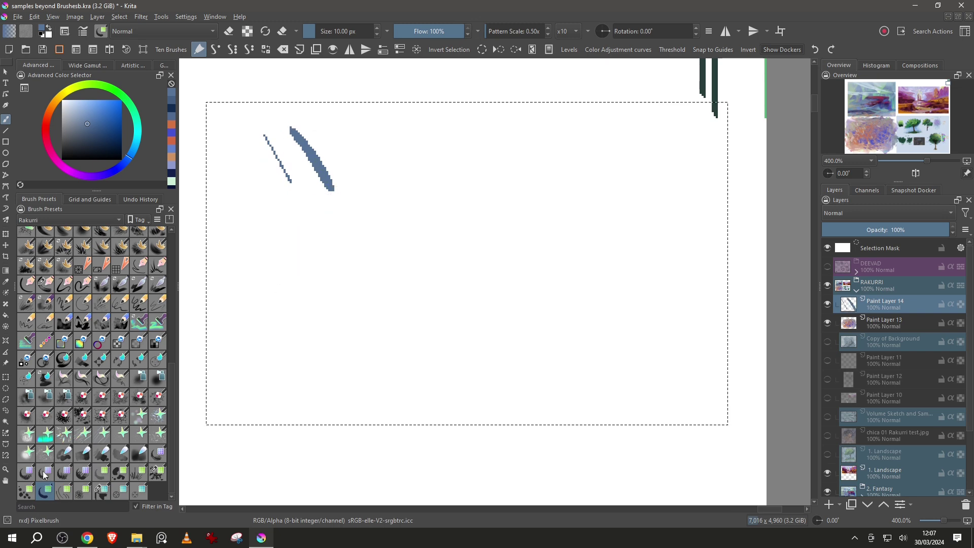
Add Pixelspray, Ditherbrush and Pebblebrush samples to the row beside the Pixelbrush line.
left_click(83, 490)
left_click_drag(354, 141, 358, 170)
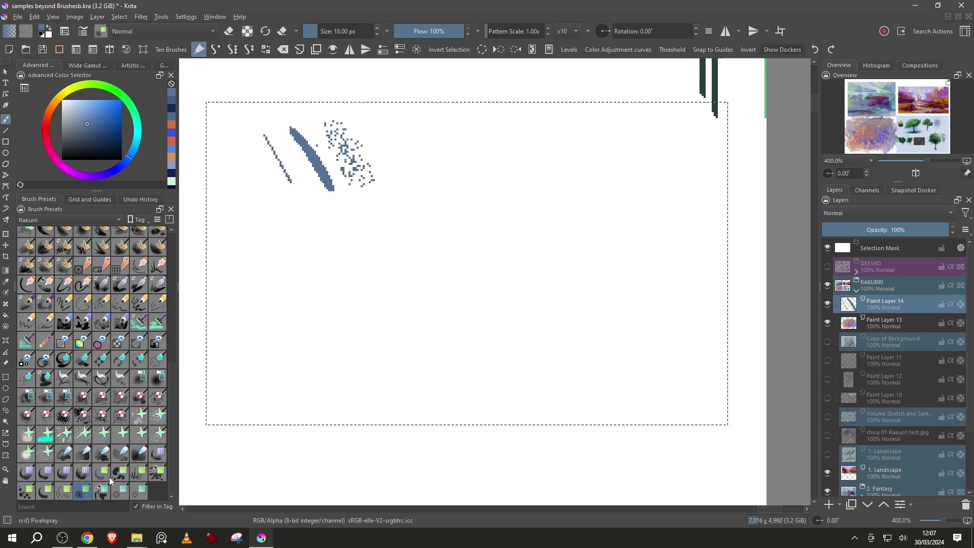
left_click(99, 476)
left_click_drag(368, 125, 405, 184)
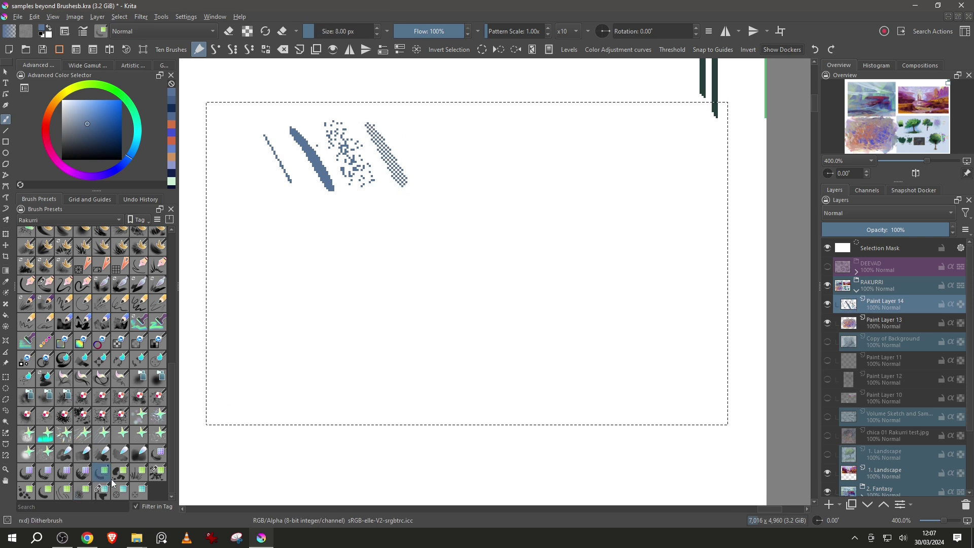
left_click(26, 490)
left_click_drag(408, 149, 452, 145)
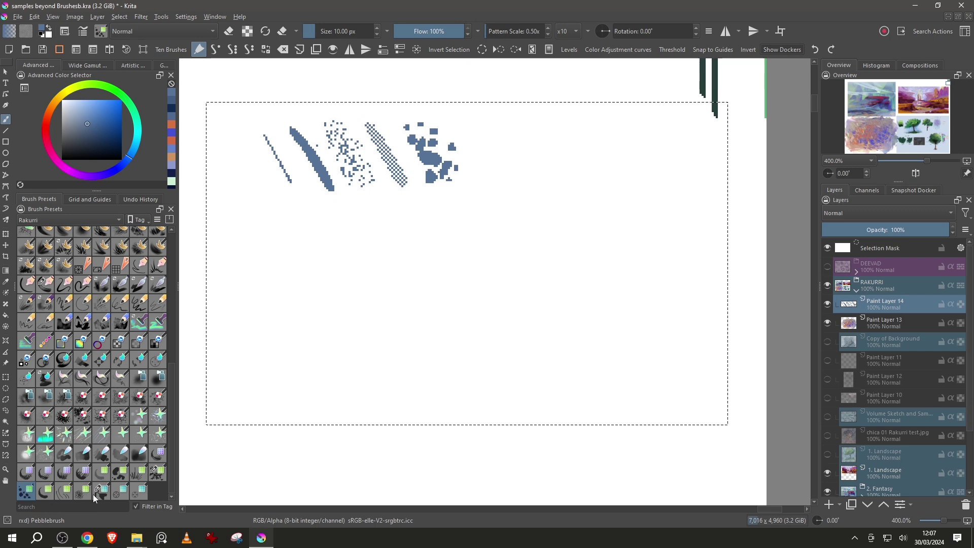
Paint a patch of pixel grass and a cluster of Leafbrush leaves to complete the sample row.
mouse_move(85, 490)
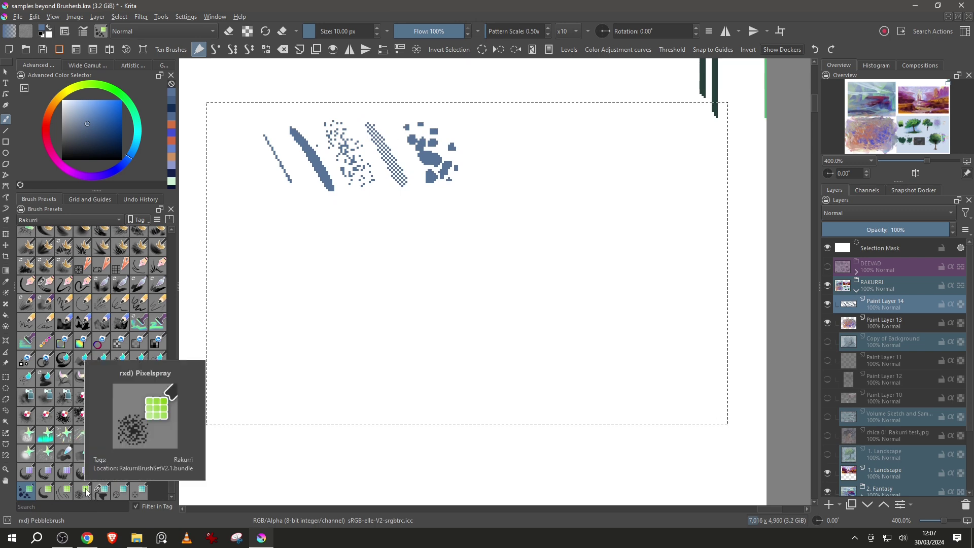
left_click(136, 476)
mouse_move(496, 151)
left_mouse_down()
mouse_move(541, 151)
mouse_move(497, 171)
mouse_move(471, 161)
left_mouse_up()
left_click(158, 472)
mouse_move(615, 174)
left_mouse_down()
mouse_move(640, 120)
mouse_move(677, 152)
left_mouse_up()
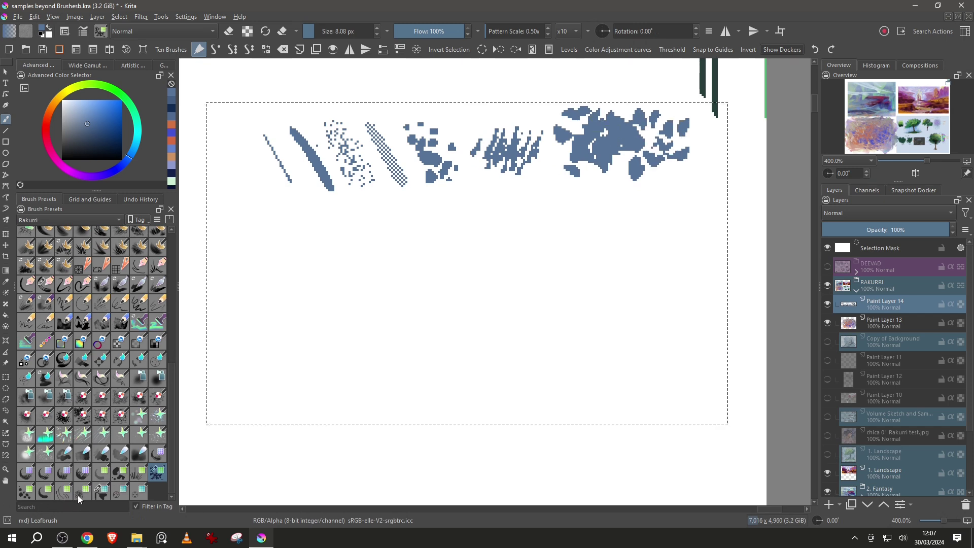
Paint solid blue mountain silhouettes with a pixel shape brush below the sample row.
left_click(119, 473)
mouse_move(266, 235)
left_mouse_down()
mouse_move(252, 186)
mouse_move(319, 245)
mouse_move(395, 239)
mouse_move(318, 267)
left_mouse_up()
mouse_move(416, 236)
left_mouse_down()
mouse_move(472, 214)
mouse_move(561, 242)
mouse_move(553, 236)
left_mouse_up()
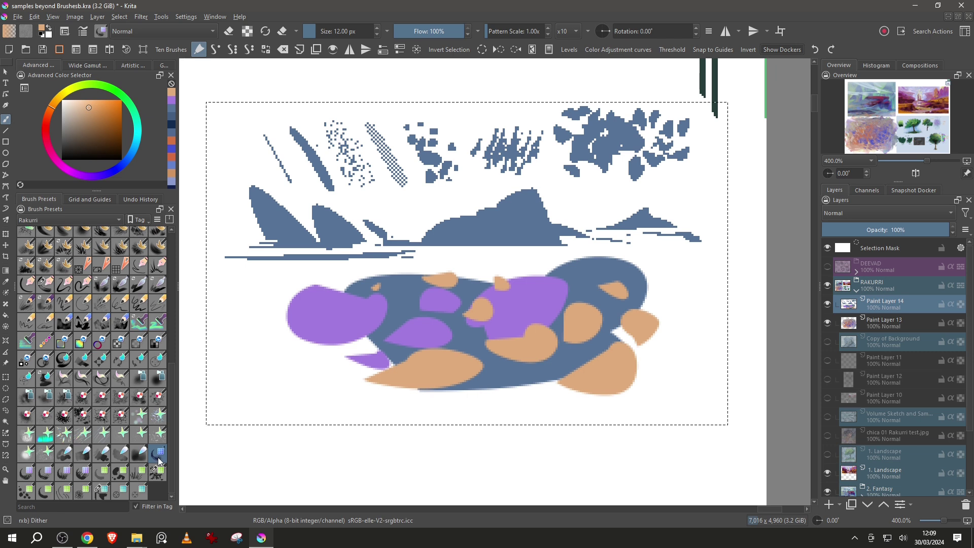
Blend the blue, purple and tan shapes with the Dither, Intense and Kam pixel blenders.
mouse_move(257, 290)
left_mouse_down()
mouse_move(331, 360)
mouse_move(274, 297)
mouse_move(358, 324)
mouse_move(323, 330)
mouse_move(279, 297)
mouse_move(328, 347)
left_mouse_up()
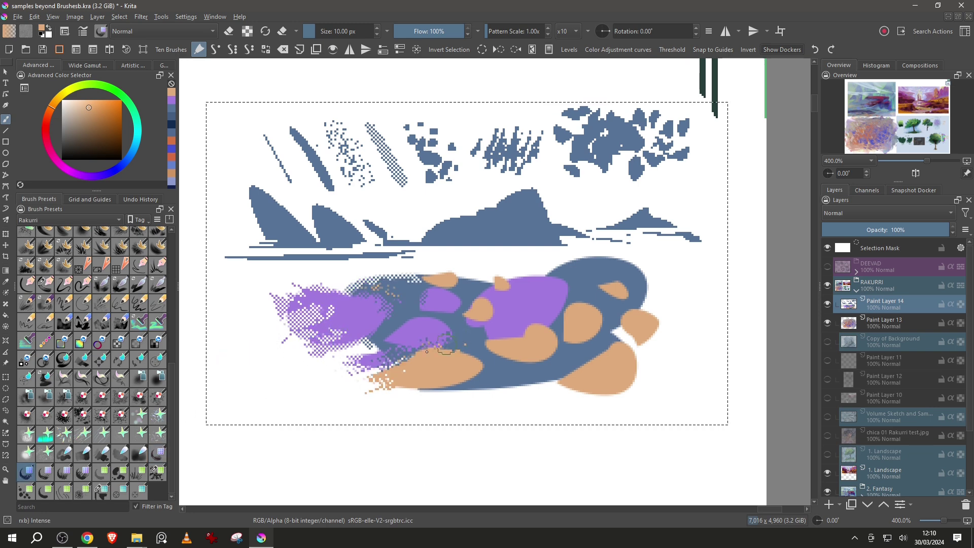
mouse_move(426, 350)
left_mouse_down()
mouse_move(348, 370)
mouse_move(406, 368)
mouse_move(433, 355)
mouse_move(383, 366)
mouse_move(400, 329)
mouse_move(450, 351)
mouse_move(513, 349)
mouse_move(544, 367)
mouse_move(557, 362)
mouse_move(536, 353)
left_mouse_up()
mouse_move(484, 282)
left_mouse_down()
mouse_move(532, 265)
mouse_move(497, 276)
mouse_move(639, 274)
mouse_move(654, 330)
mouse_move(685, 346)
left_mouse_up()
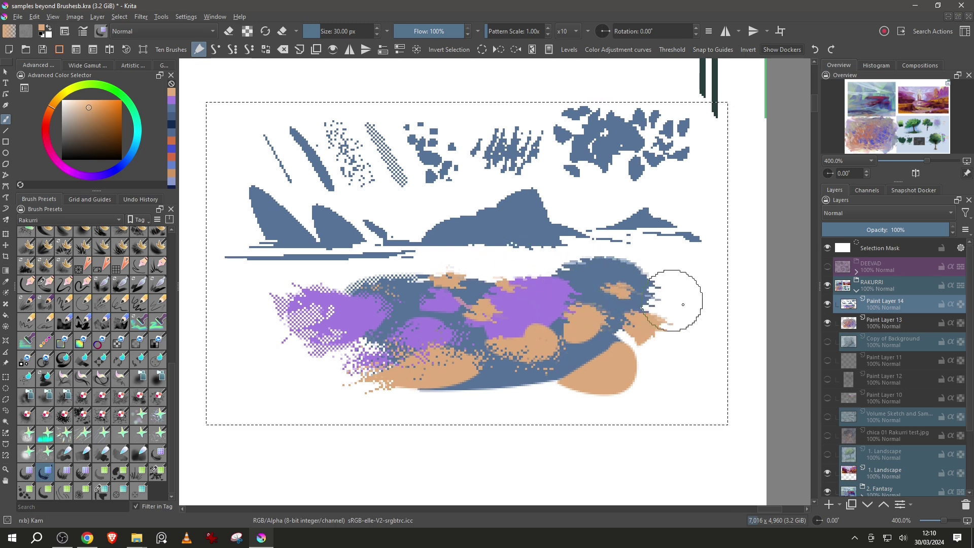
Undo the last Kam blending strokes and roughen the purple and tan shapes with Particly.
key("ctrl+z")
key("ctrl+z")
key("ctrl+z")
key("ctrl+z")
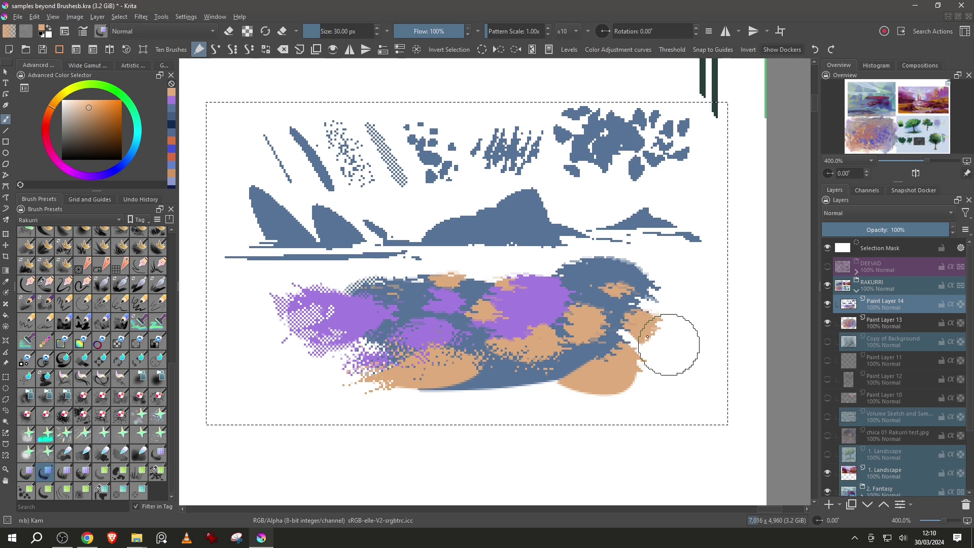
mouse_move(320, 353)
left_mouse_down()
mouse_move(312, 374)
mouse_move(341, 291)
mouse_move(359, 378)
left_mouse_up()
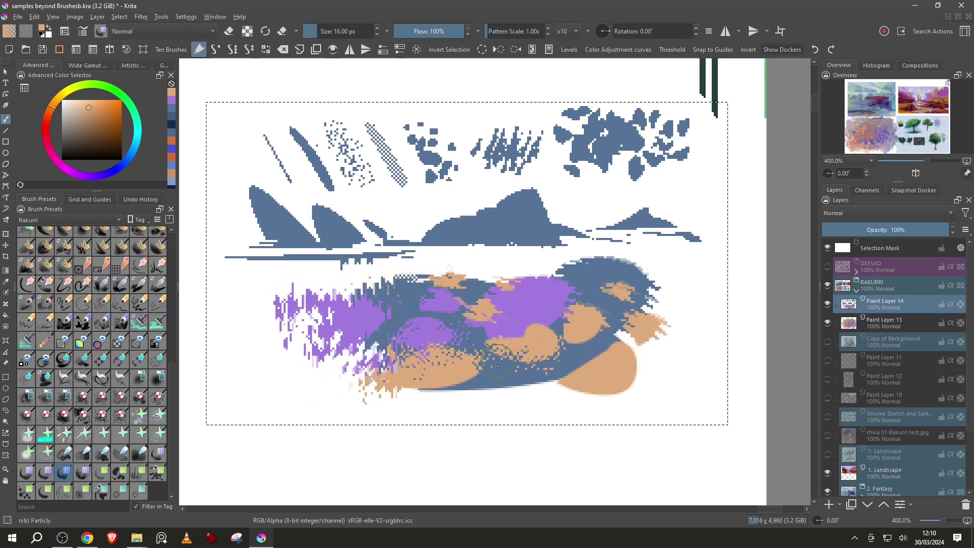
Smear the purple, blue and tan shapes sideways with Dragbrush and pull a tall purple column up through the sample row.
mouse_move(497, 365)
left_mouse_down()
mouse_move(504, 338)
mouse_move(442, 368)
mouse_move(411, 344)
mouse_move(371, 381)
mouse_move(301, 295)
mouse_move(400, 386)
mouse_move(516, 351)
mouse_move(543, 325)
mouse_move(517, 304)
mouse_move(430, 304)
mouse_move(505, 302)
left_mouse_up()
mouse_move(540, 345)
left_mouse_down()
mouse_move(287, 383)
mouse_move(564, 335)
mouse_move(597, 315)
mouse_move(284, 365)
mouse_move(655, 274)
mouse_move(284, 330)
mouse_move(256, 322)
mouse_move(647, 289)
left_mouse_up()
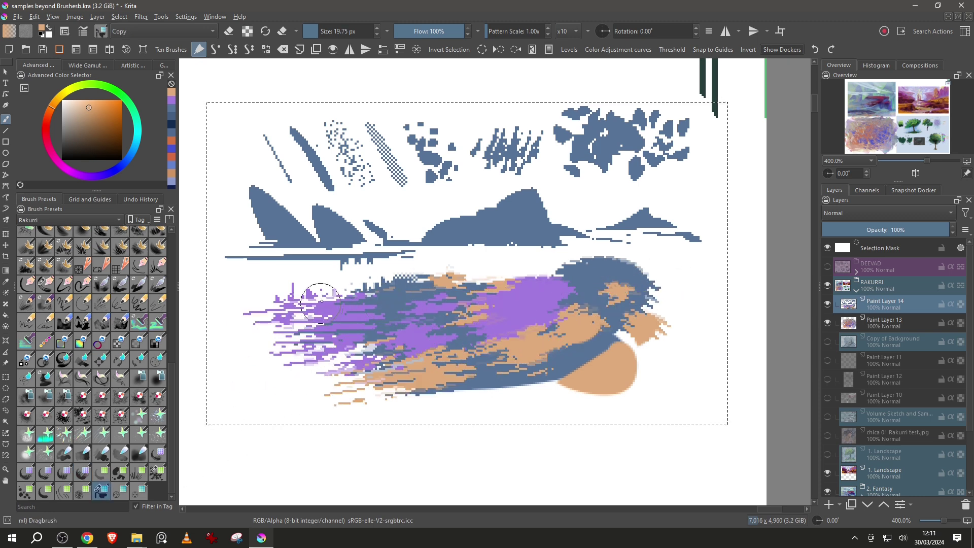
mouse_move(321, 300)
left_mouse_down()
mouse_move(265, 320)
mouse_move(289, 313)
left_mouse_up()
mouse_move(495, 293)
left_mouse_down()
mouse_move(254, 308)
mouse_move(366, 325)
mouse_move(420, 310)
mouse_move(297, 347)
mouse_move(449, 351)
mouse_move(284, 390)
mouse_move(249, 375)
left_mouse_up()
left_click_drag(415, 324, 422, 69)
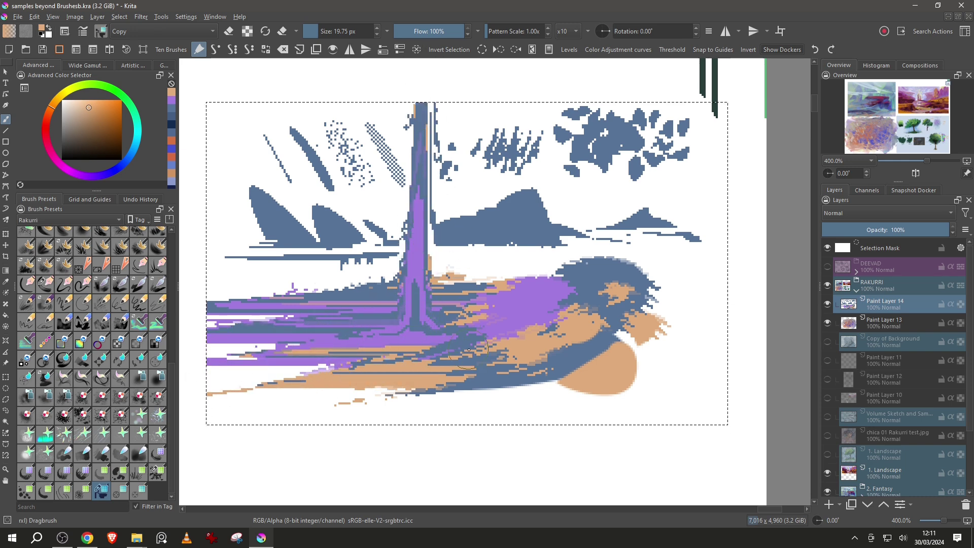
Pull more purple, tan and blue columns upward with Dragbrush and stretch horizontal streaks to the selection's far right edge.
left_click_drag(530, 331, 535, 146)
left_click_drag(572, 317, 574, 226)
left_click_drag(636, 280, 641, 229)
left_click_drag(584, 297, 751, 297)
left_click_drag(569, 337, 763, 343)
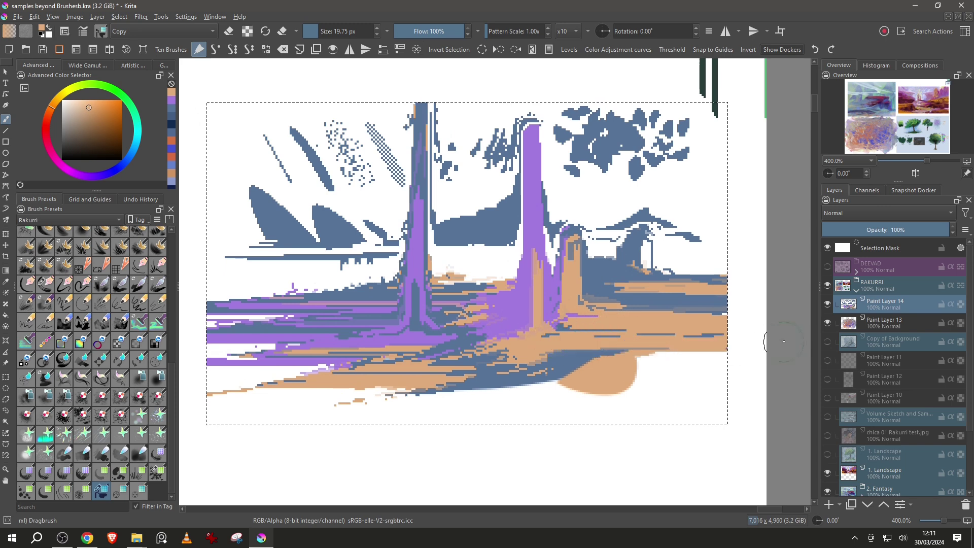
left_click_drag(528, 364, 751, 377)
left_click_drag(523, 385, 721, 396)
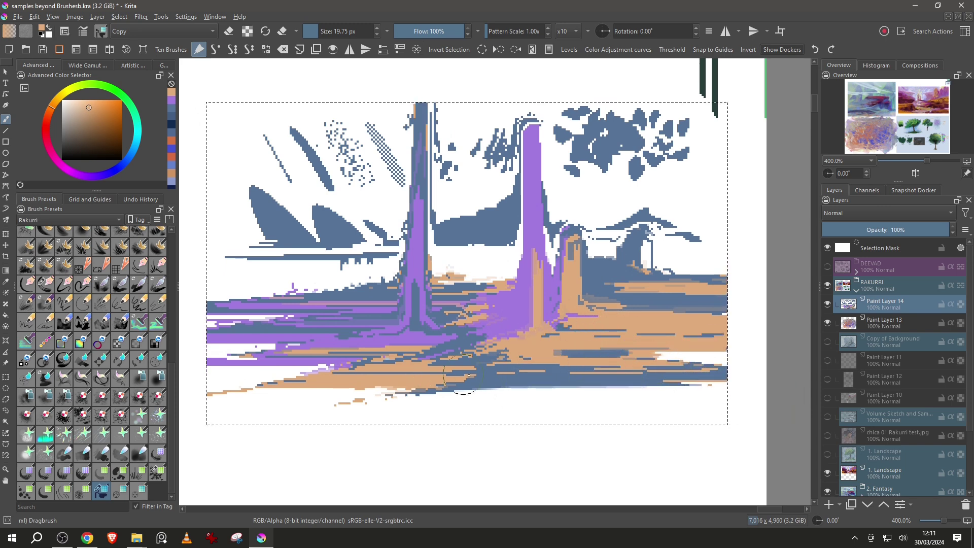
Distort the thin blue strokes, the mountain silhouettes and the purple column with the Shrinkbrush at 20 px.
key("slash")
mouse_move(280, 166)
left_mouse_down()
mouse_move(278, 157)
mouse_move(314, 189)
left_mouse_up()
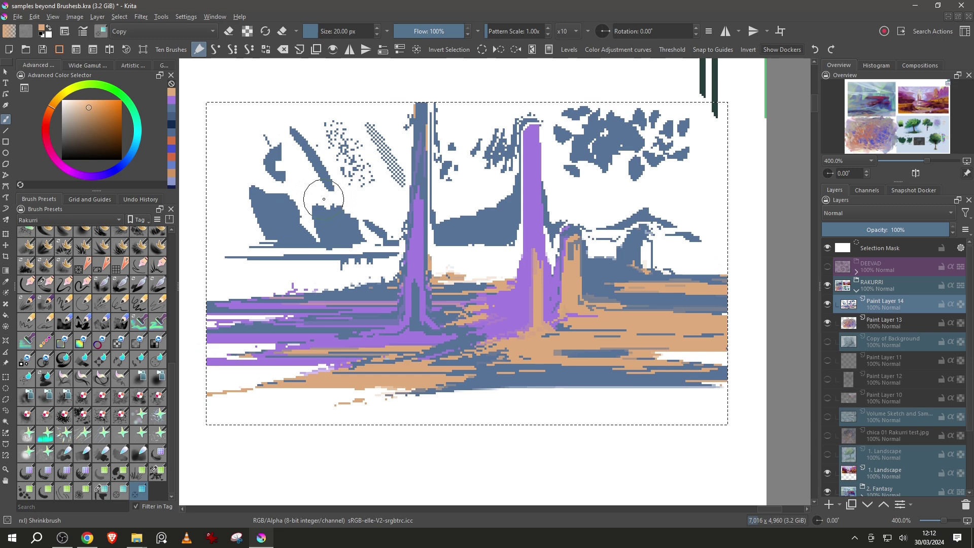
left_click_drag(317, 161, 334, 182)
left_click_drag(403, 300, 405, 307)
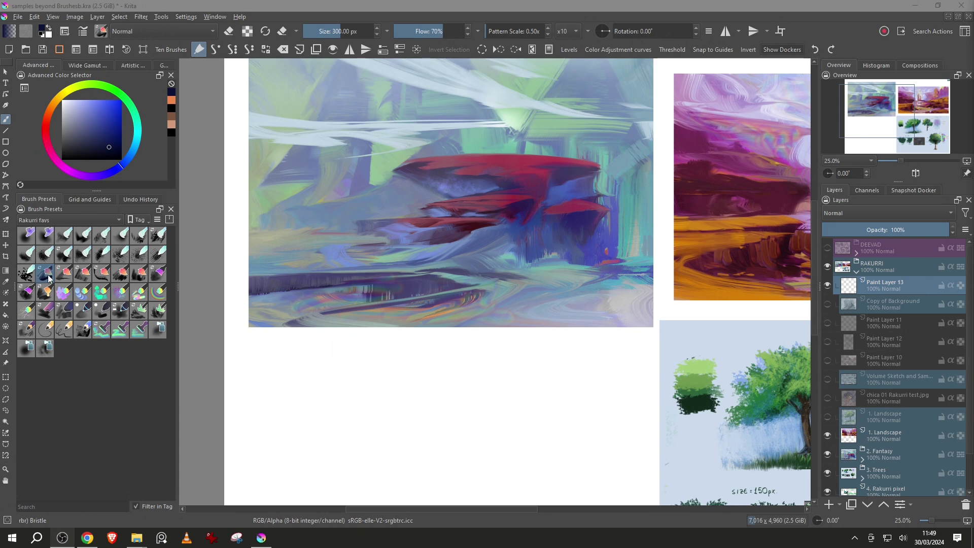
Turn off the Bristle brush's masked brush tip and paint dark blue strokes at 300 px below the green landscape painting.
left_click_drag(319, 350, 358, 404)
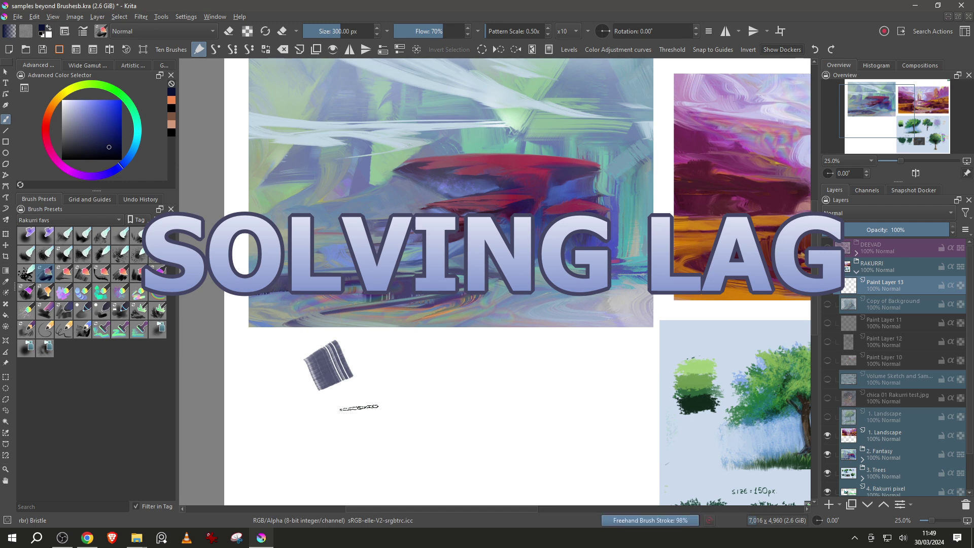
key("F5")
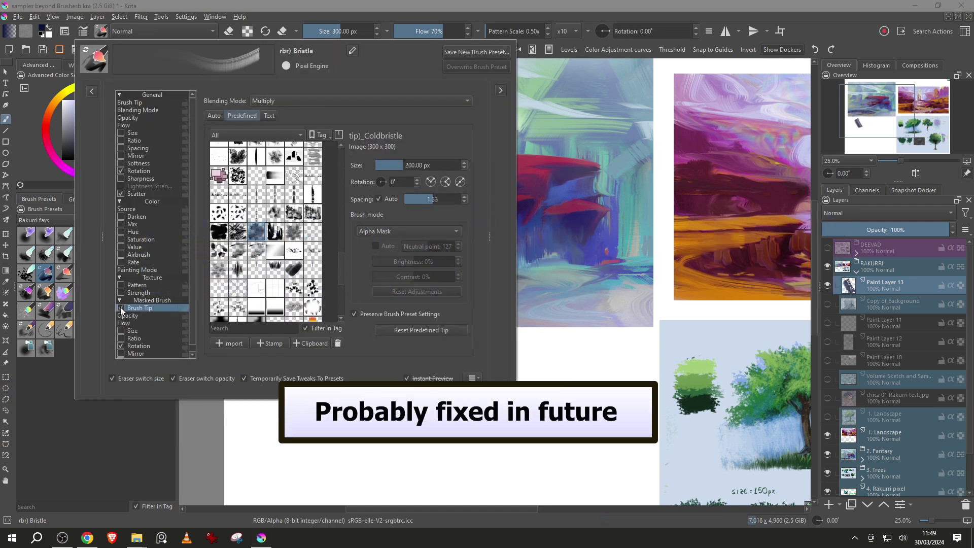
key("F5")
left_click_drag(367, 341, 389, 380)
mouse_move(422, 349)
left_mouse_down()
mouse_move(447, 376)
mouse_move(479, 350)
mouse_move(620, 361)
left_mouse_up()
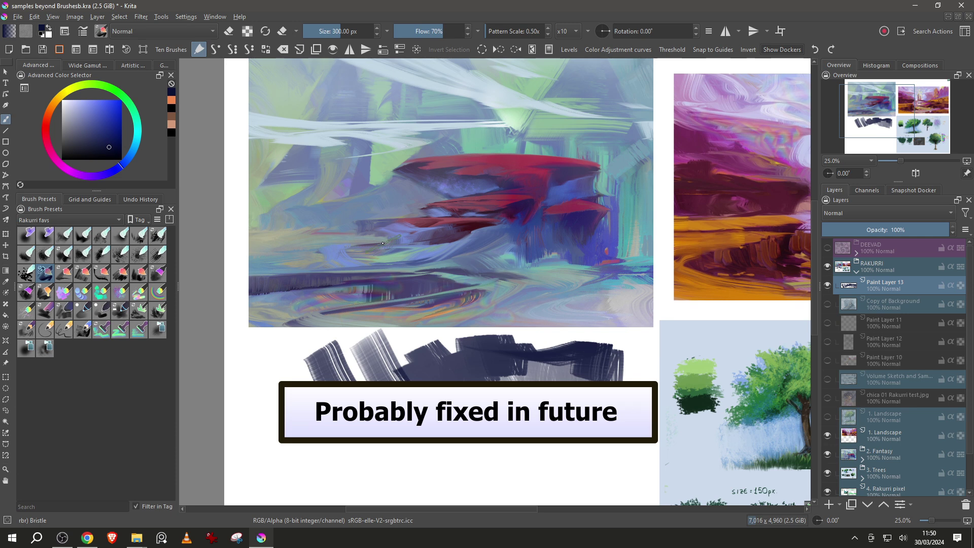
Sample light green from the landscape painting and brush Bristle strokes over its upper left area.
left_click_drag(345, 211, 363, 263)
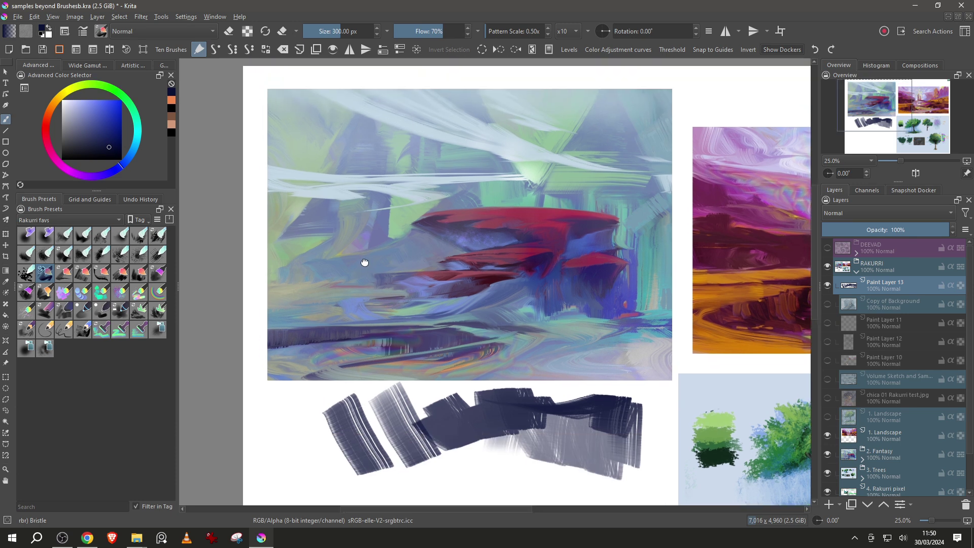
left_click(525, 173, "ctrl")
left_click_drag(294, 98, 292, 203)
left_click_drag(277, 99, 281, 205)
mouse_move(320, 91)
left_mouse_down()
mouse_move(333, 170)
mouse_move(365, 119)
mouse_move(411, 104)
mouse_move(629, 96)
mouse_move(659, 167)
mouse_move(599, 213)
mouse_move(459, 197)
mouse_move(516, 189)
mouse_move(358, 262)
mouse_move(328, 261)
mouse_move(344, 223)
left_mouse_up()
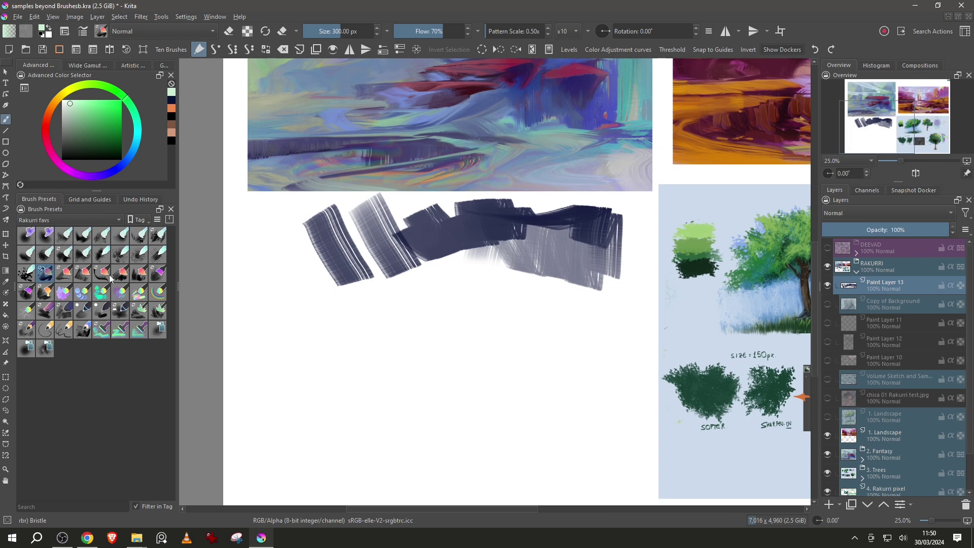
Disable Bristlesplit's masked brush tip and paint dark blue streaked strokes at 300 px below the Bristle samples.
left_click(63, 274)
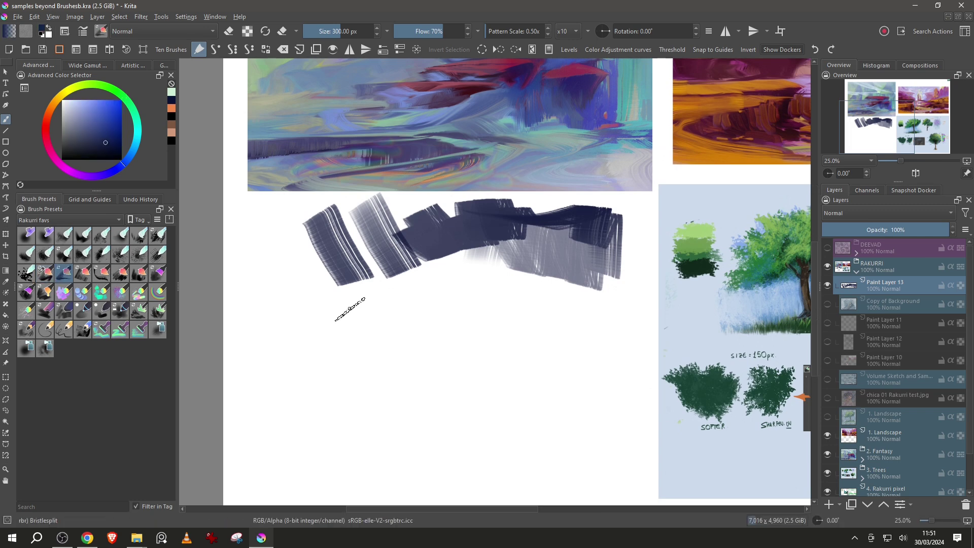
left_click_drag(345, 297, 383, 364)
left_click_drag(349, 310, 365, 355)
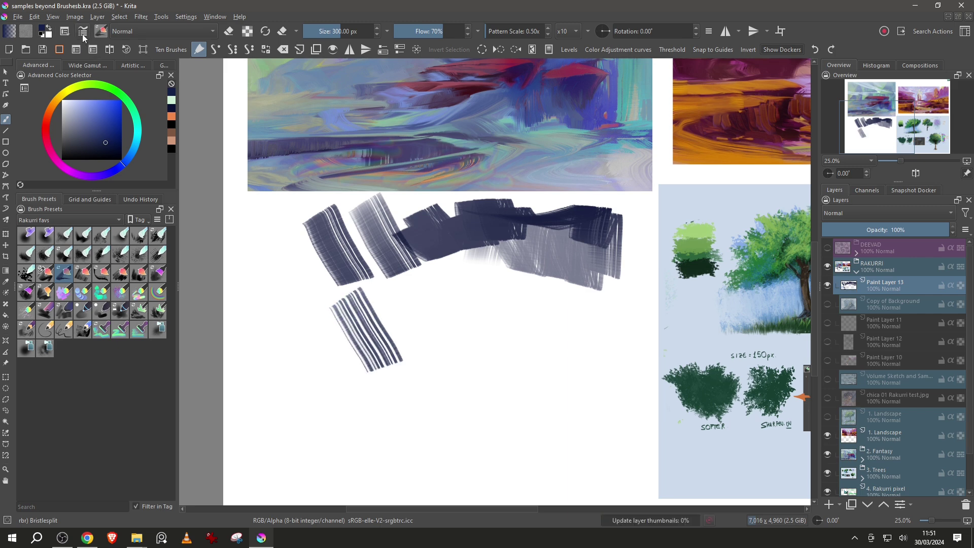
left_click(83, 31)
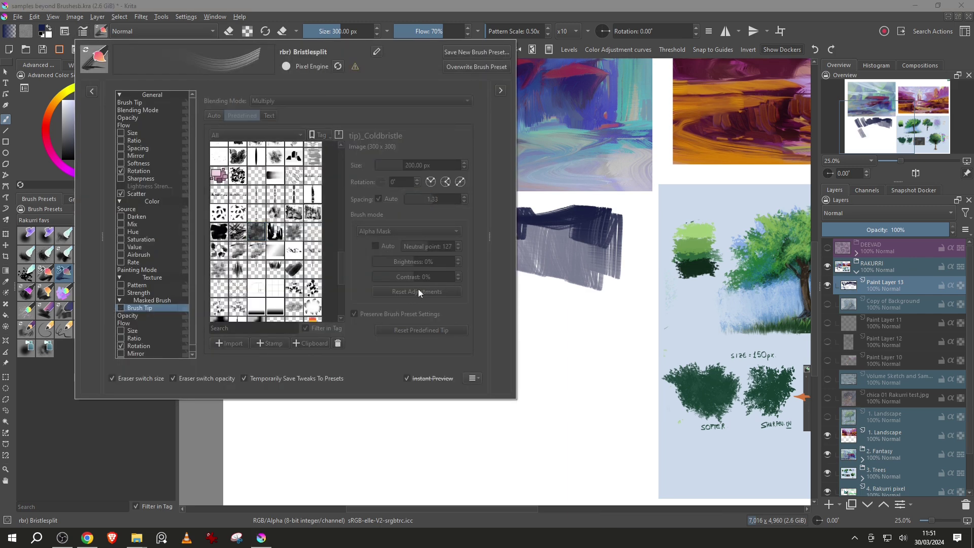
left_click(531, 316)
mouse_move(399, 298)
left_mouse_down()
mouse_move(431, 355)
mouse_move(447, 324)
mouse_move(487, 341)
mouse_move(604, 335)
mouse_move(365, 299)
mouse_move(629, 319)
mouse_move(475, 328)
left_mouse_up()
left_click(120, 272)
Paint a dark blue patch with Abstractopolis at about 526 px and turn off its masked brush tip.
left_click(63, 291)
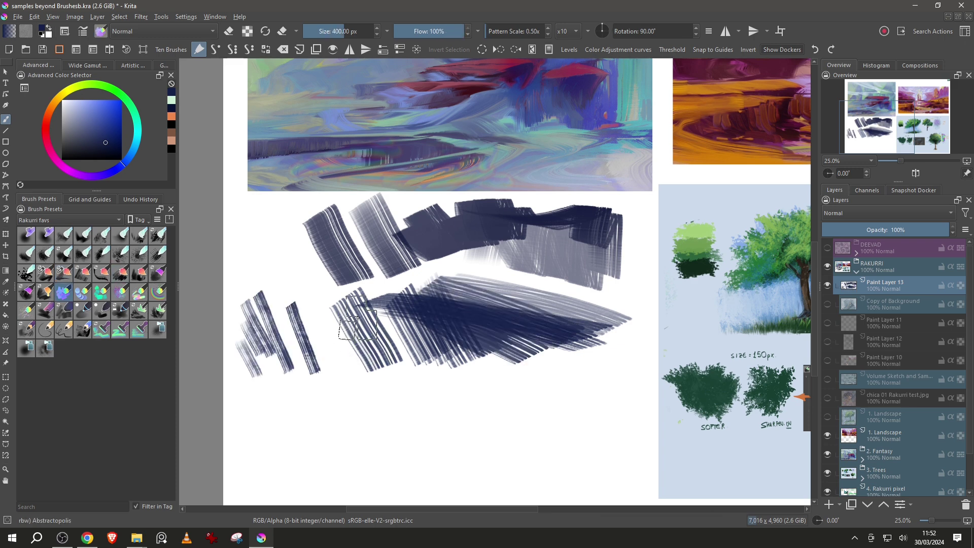
mouse_move(324, 387)
left_mouse_down("shift")
mouse_move(522, 387)
mouse_move(542, 342)
mouse_move(459, 345)
mouse_move(496, 344)
mouse_move(487, 330)
mouse_move(552, 335)
left_mouse_up("shift")
left_click(83, 32)
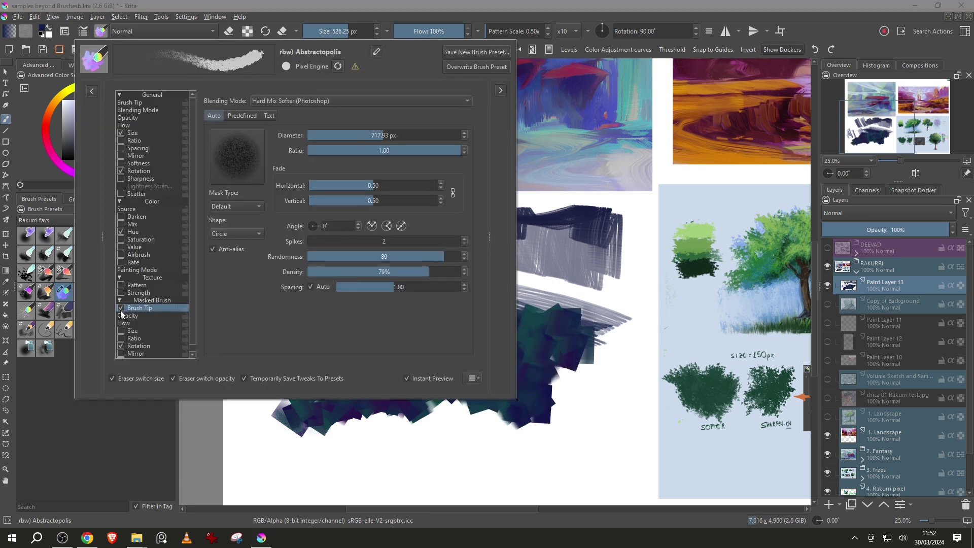
left_click(120, 308)
left_click(561, 387)
Enlarge Abstractopolis to about 1114 px and cover the sample area with pale blue and tan hue-varying strokes.
left_click_drag(476, 404, 652, 393, "shift")
mouse_move(571, 437)
left_mouse_down()
mouse_move(558, 287)
mouse_move(381, 316)
left_mouse_up()
left_click(81, 111)
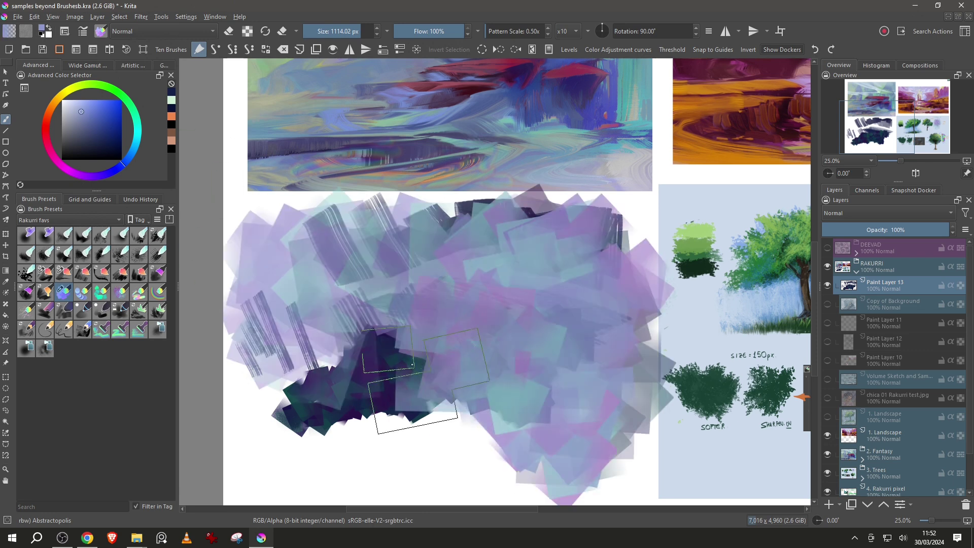
left_click_drag(424, 394, 310, 406)
left_click(49, 109)
left_click(92, 111)
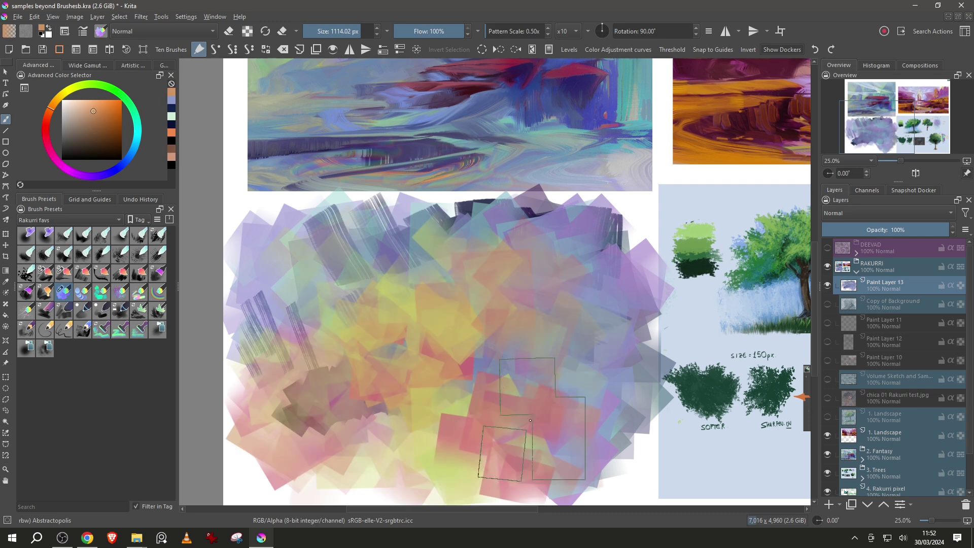
mouse_move(533, 421)
left_mouse_down()
mouse_move(474, 406)
mouse_move(529, 390)
mouse_move(496, 272)
mouse_move(272, 381)
left_mouse_up()
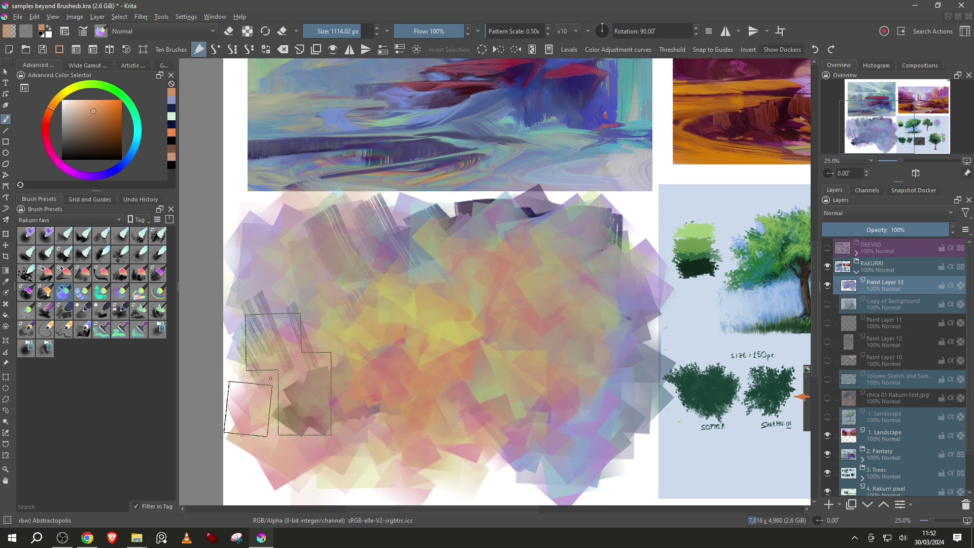
Blend the colored squares into long curved and vertical strokes with Liquidbristle at 390 px.
left_click(26, 292)
mouse_move(330, 286)
left_mouse_down()
mouse_move(390, 348)
mouse_move(421, 269)
mouse_move(578, 251)
mouse_move(370, 226)
mouse_move(467, 223)
mouse_move(629, 291)
mouse_move(616, 469)
left_mouse_up()
mouse_move(469, 442)
left_mouse_down()
mouse_move(427, 456)
mouse_move(315, 365)
mouse_move(304, 345)
mouse_move(572, 361)
left_mouse_up()
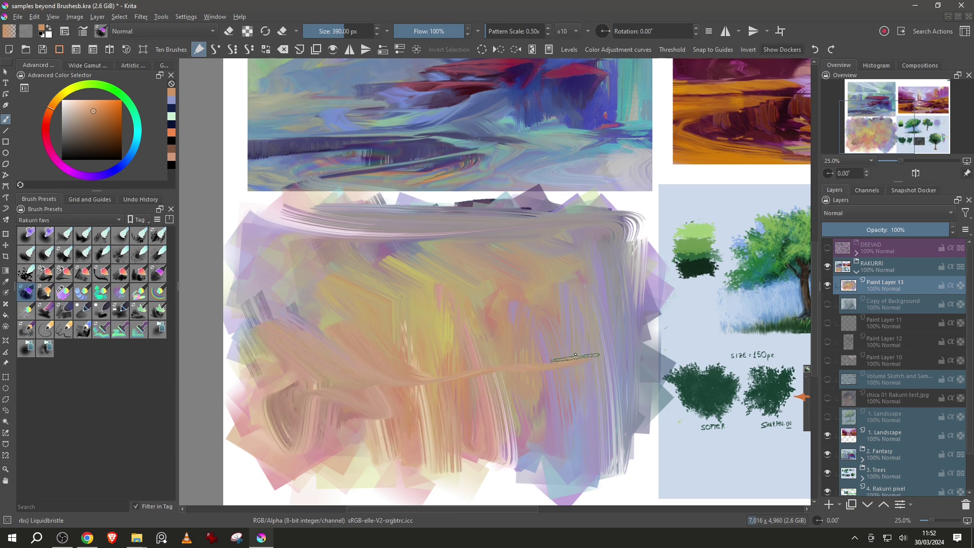
left_click_drag(512, 396, 541, 469)
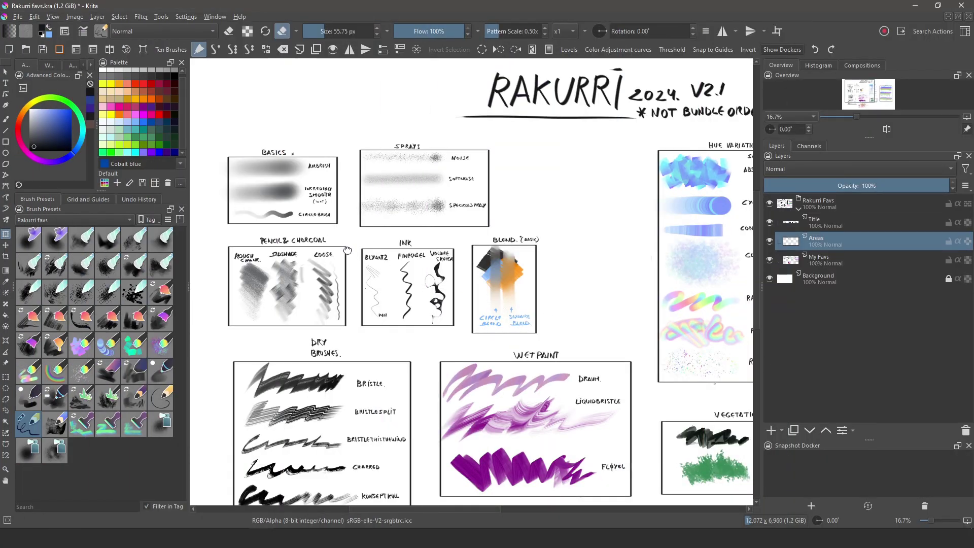
Examine the basics, sprays, wet paint, sampler, hue variation and vegetation samples on the Rakurri favs sheet.
left_click_drag(347, 251, 371, 274)
scroll(323, 236, "up", 2)
left_click_drag(324, 236, 404, 249)
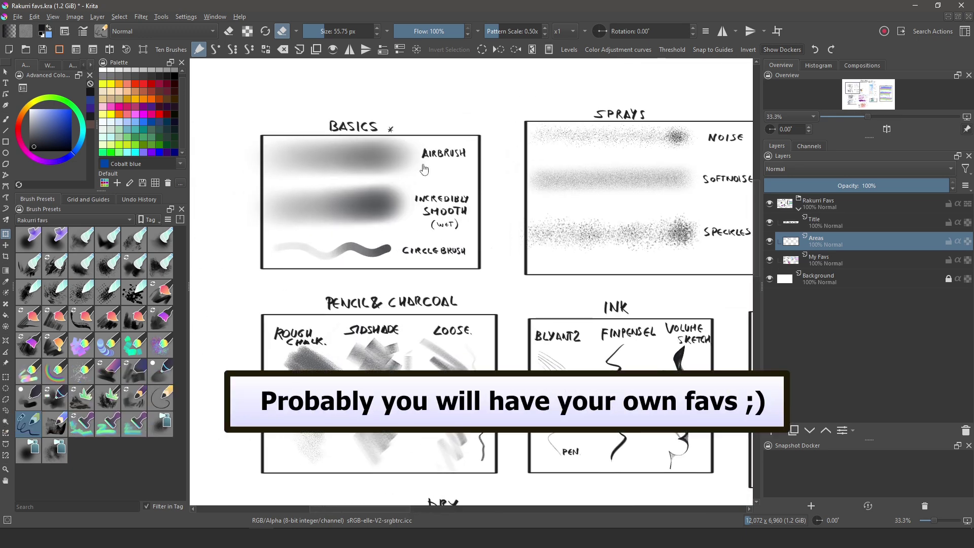
scroll(374, 175, "down", 2)
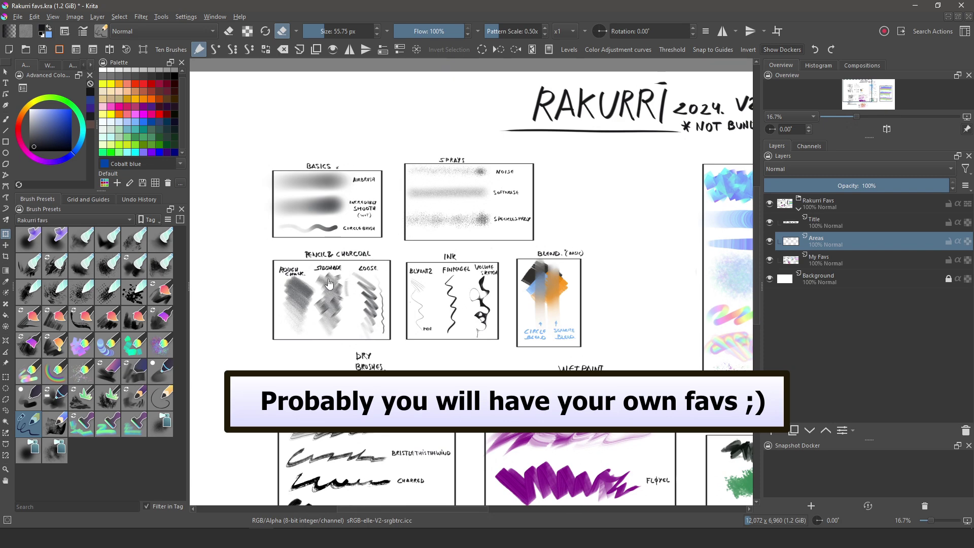
scroll(329, 282, "up", 2)
scroll(473, 233, "down", 1)
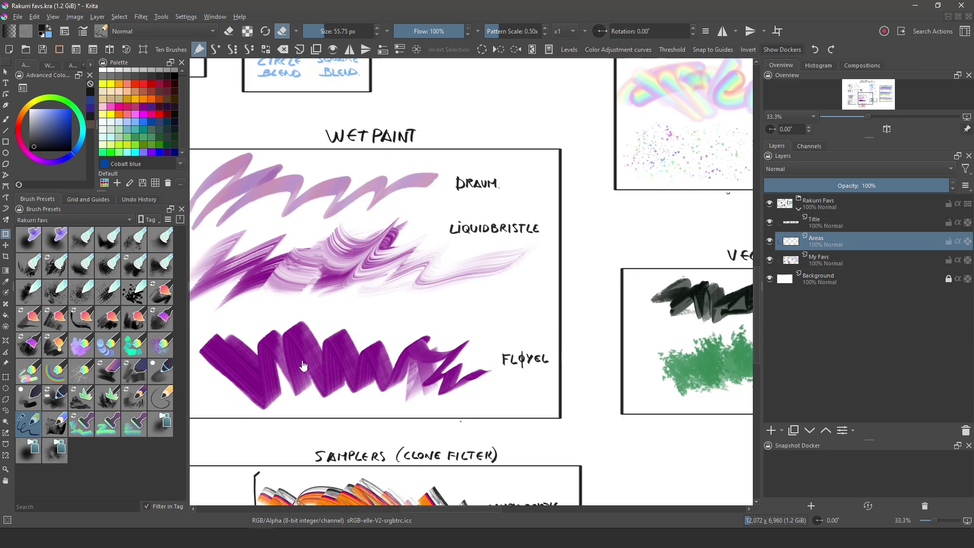
left_click_drag(337, 399, 395, 278)
left_click_drag(358, 439, 357, 323)
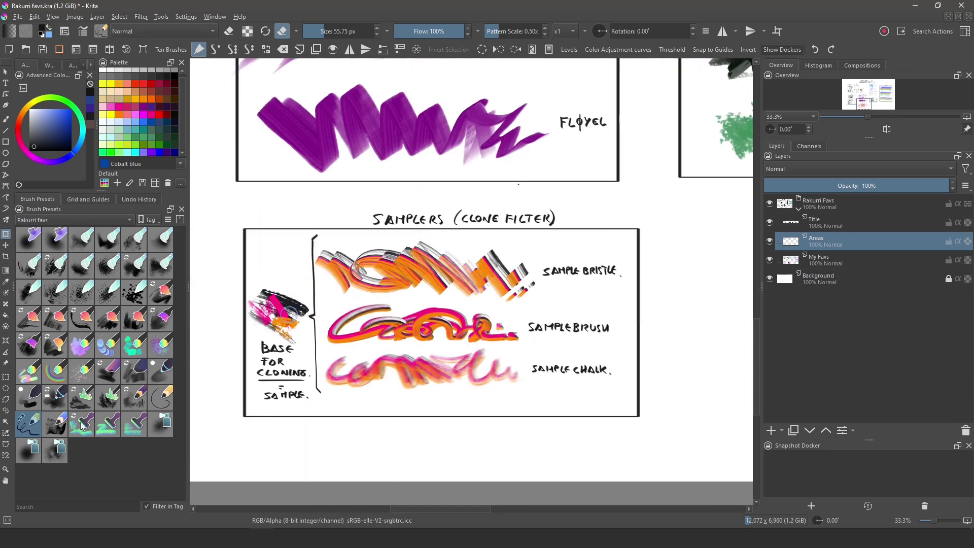
scroll(438, 252, "down", 2)
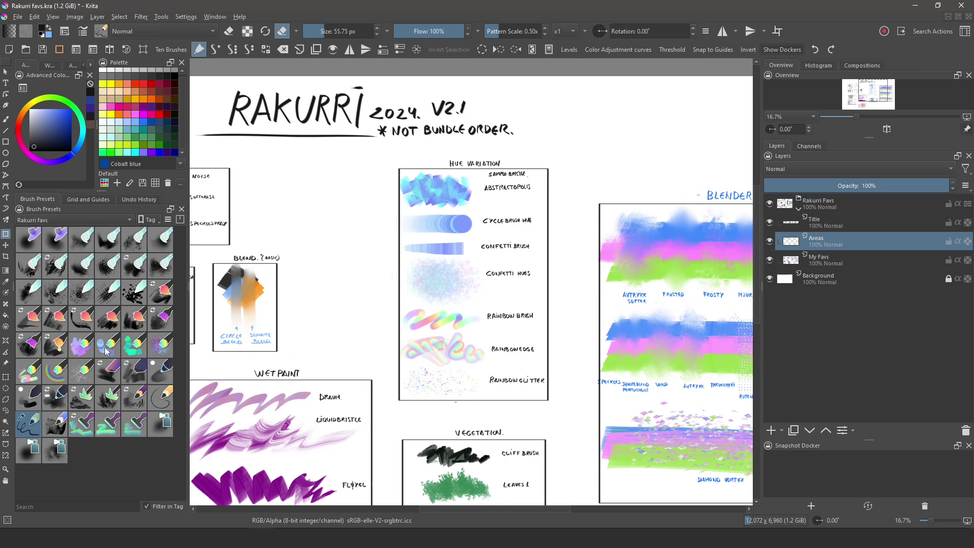
left_click_drag(445, 456, 441, 326)
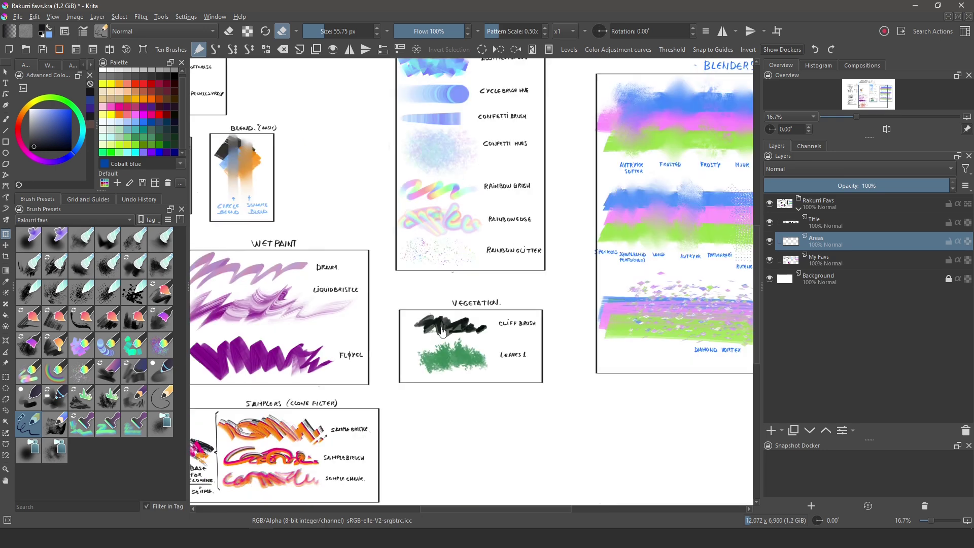
scroll(434, 365, "up", 3)
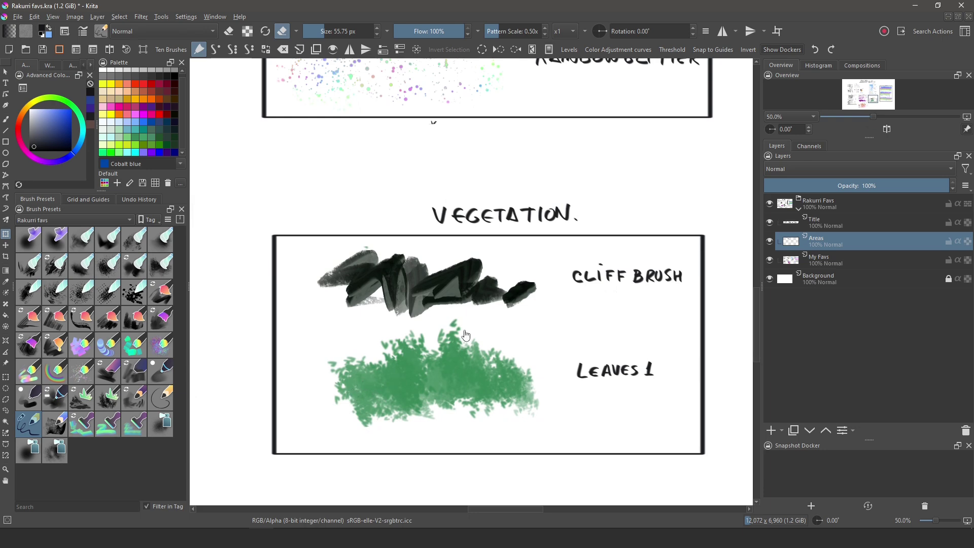
scroll(436, 354, "down", 2)
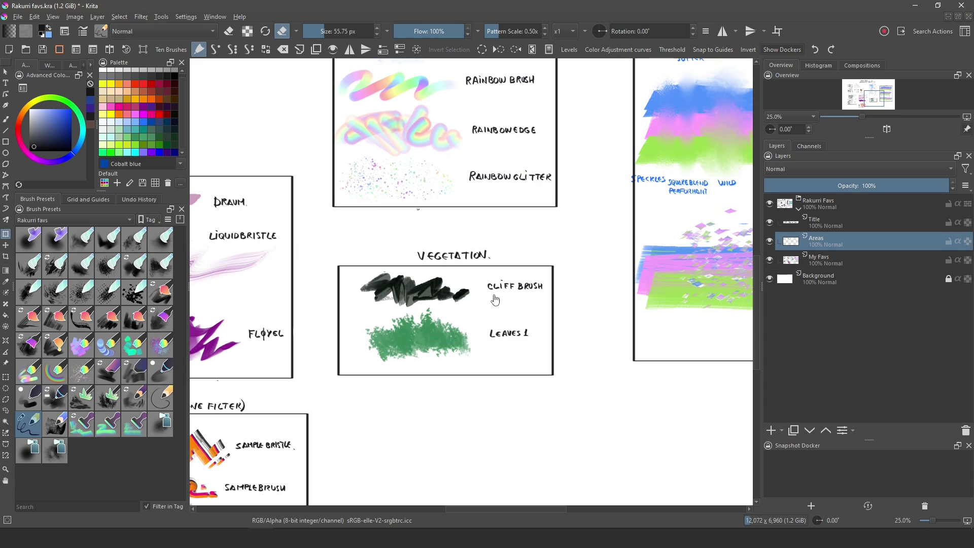
Examine the blender samples up close, including Frosted, Rake, Autrykk and Diamond Vortex, and return to the sheet overview.
scroll(413, 336, "down", 2)
scroll(426, 326, "up", 1)
scroll(426, 326, "up", 1)
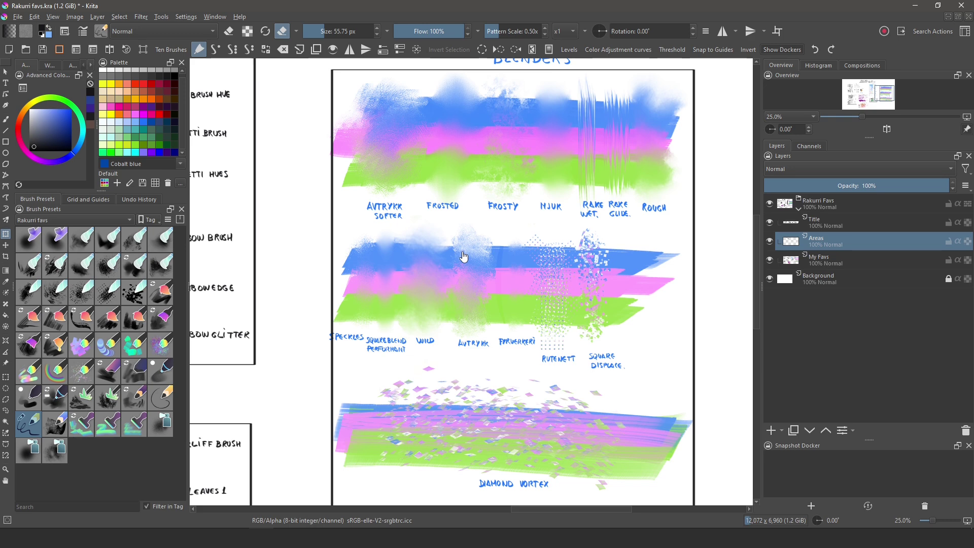
scroll(464, 253, "up", 2)
scroll(462, 290, "up", 2)
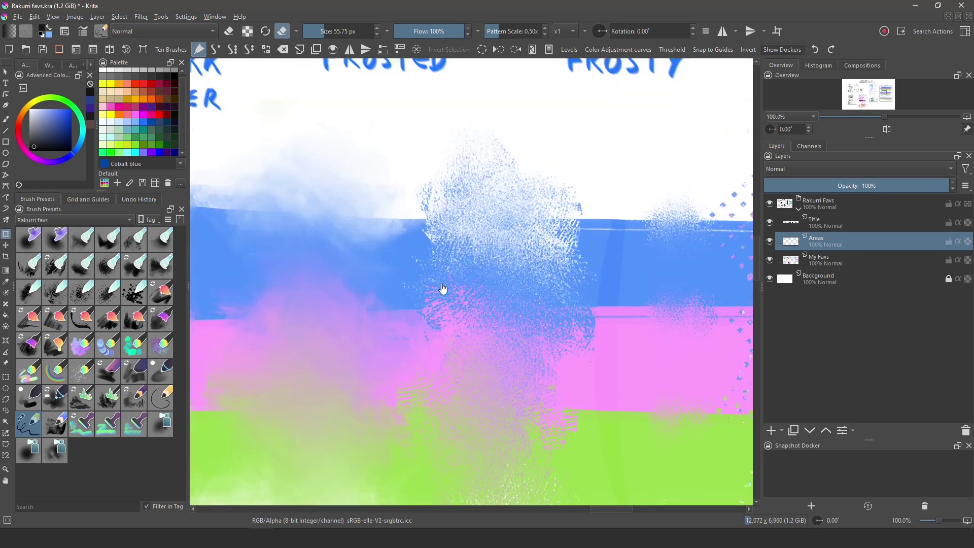
scroll(426, 208, "down", 4)
scroll(540, 214, "up", 2)
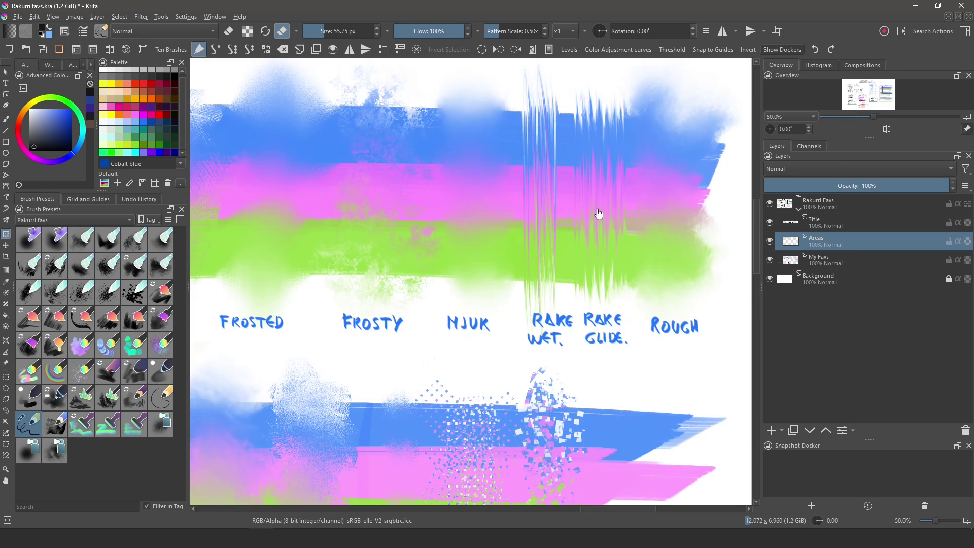
left_click_drag(199, 434, 241, 225)
left_click_drag(571, 195, 554, 354)
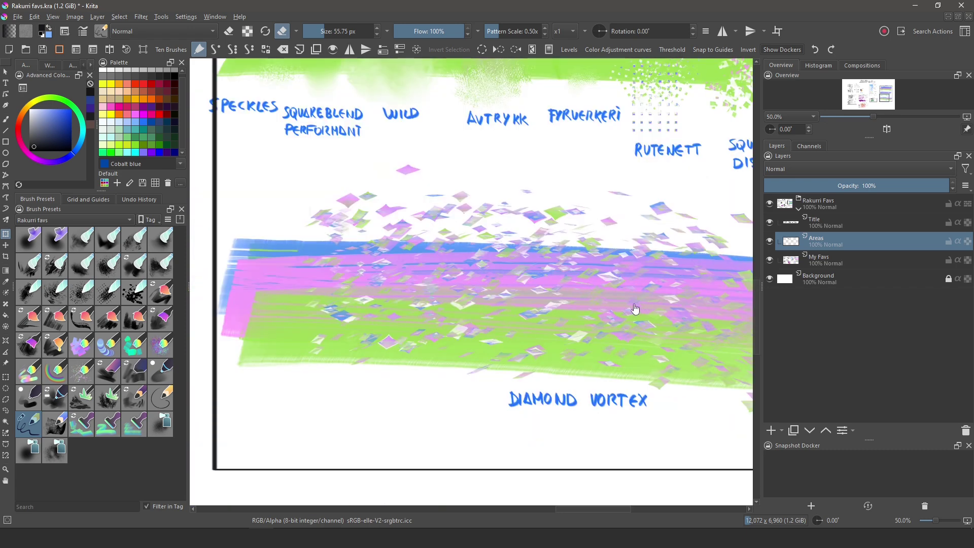
left_click_drag(635, 308, 565, 308)
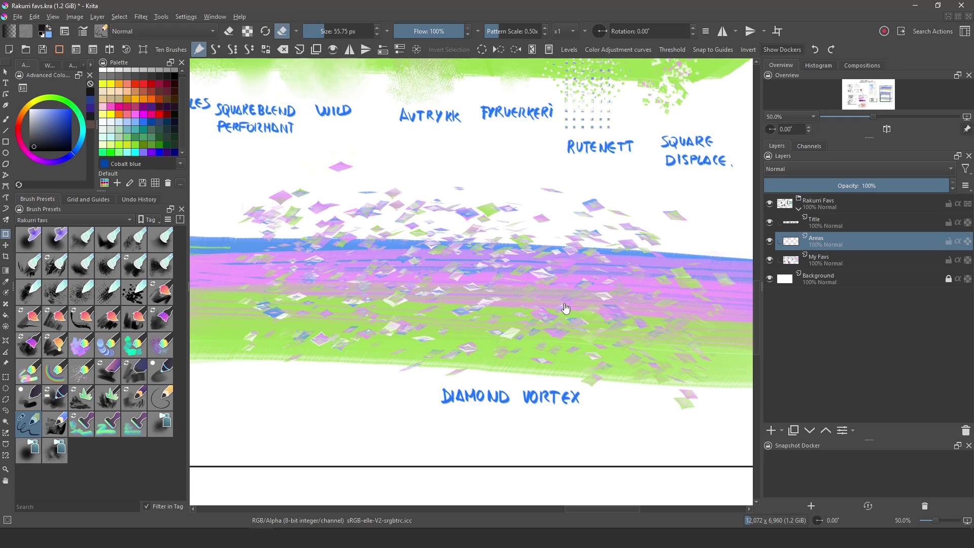
scroll(565, 306, "down", 4)
left_click_drag(563, 345, 678, 329)
left_click_drag(599, 332, 550, 339)
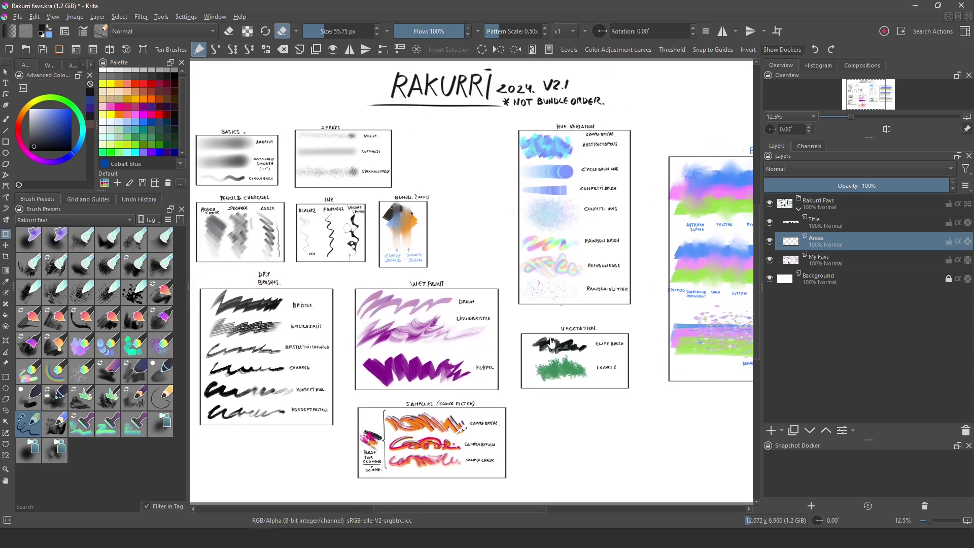